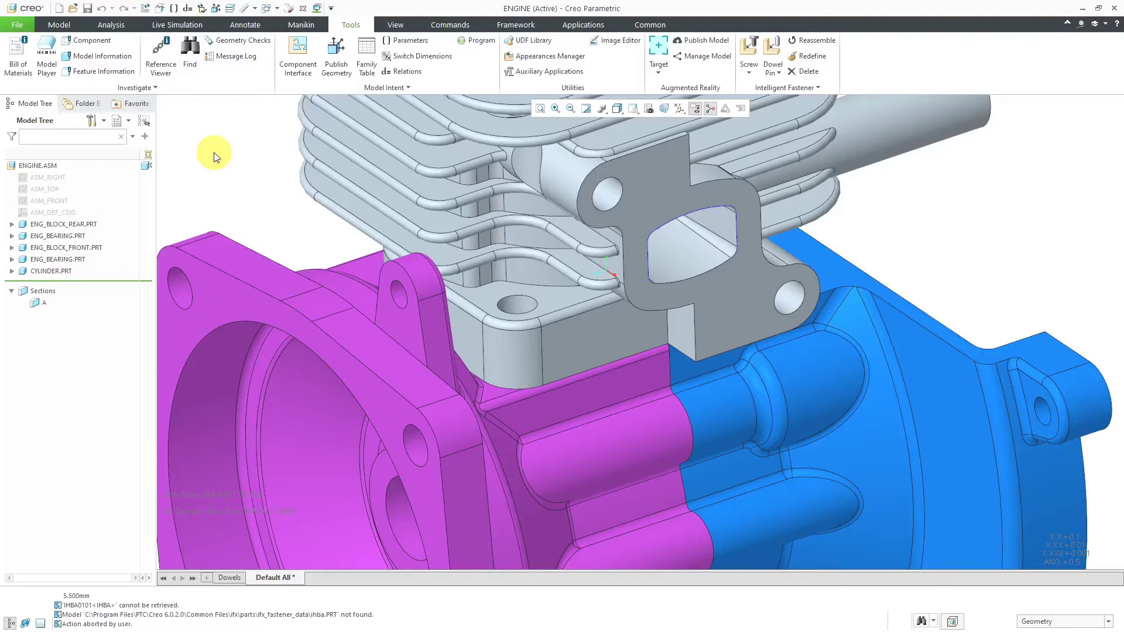
# Start a screw fastener at the cylinder's corner hole axis, choosing its head surface and thread-end surface.
pyautogui.click(755, 51)
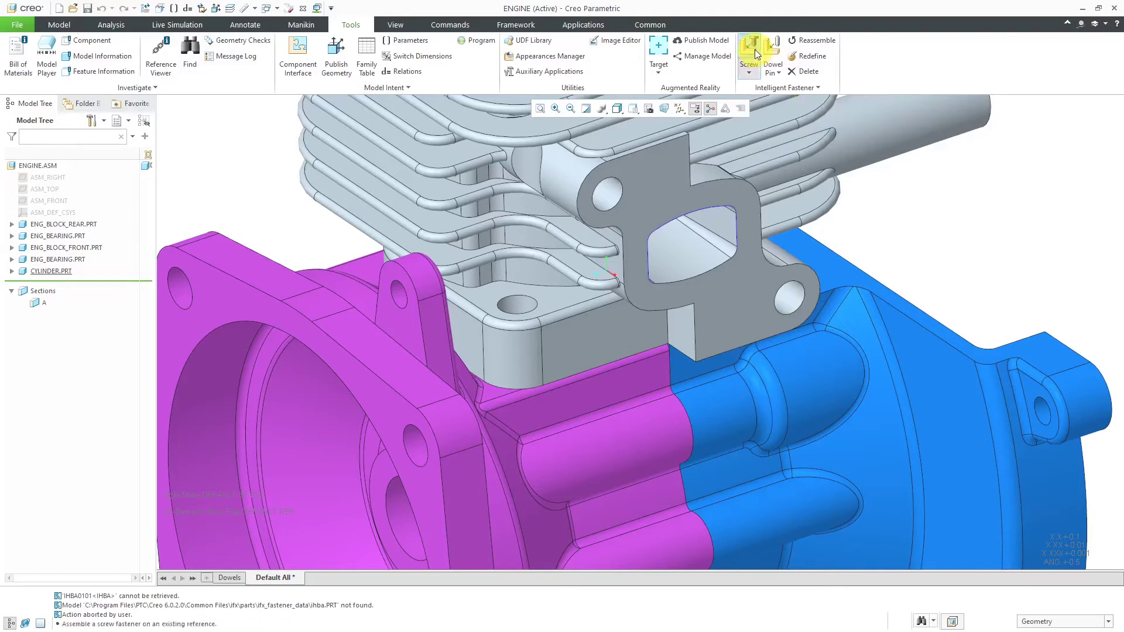
pyautogui.click(528, 305)
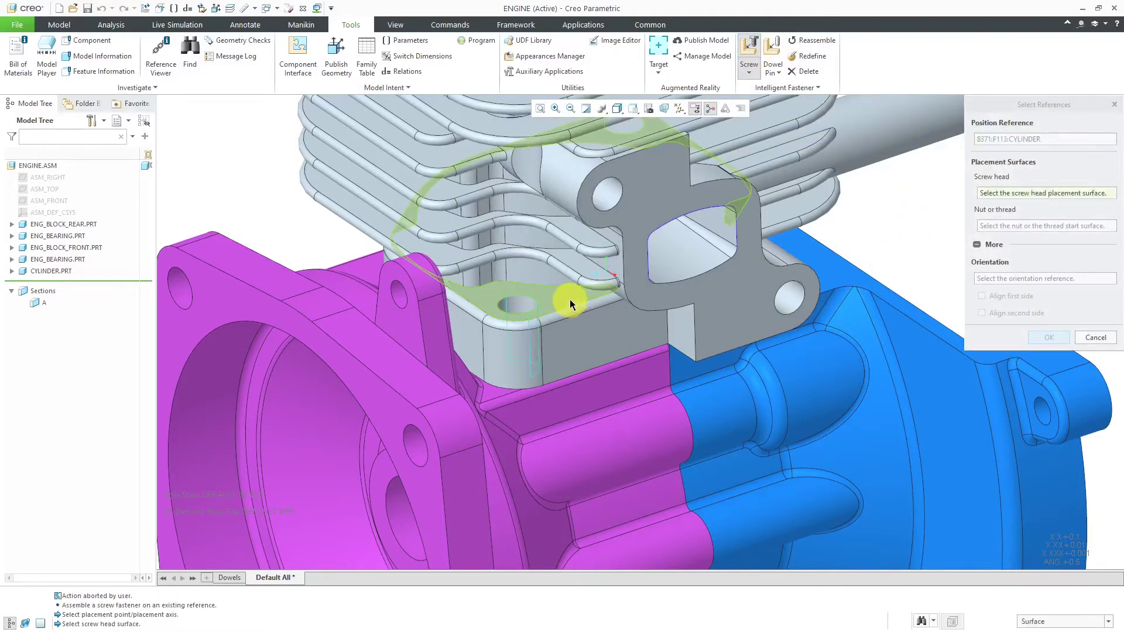
pyautogui.click(570, 300)
pyautogui.click(560, 295)
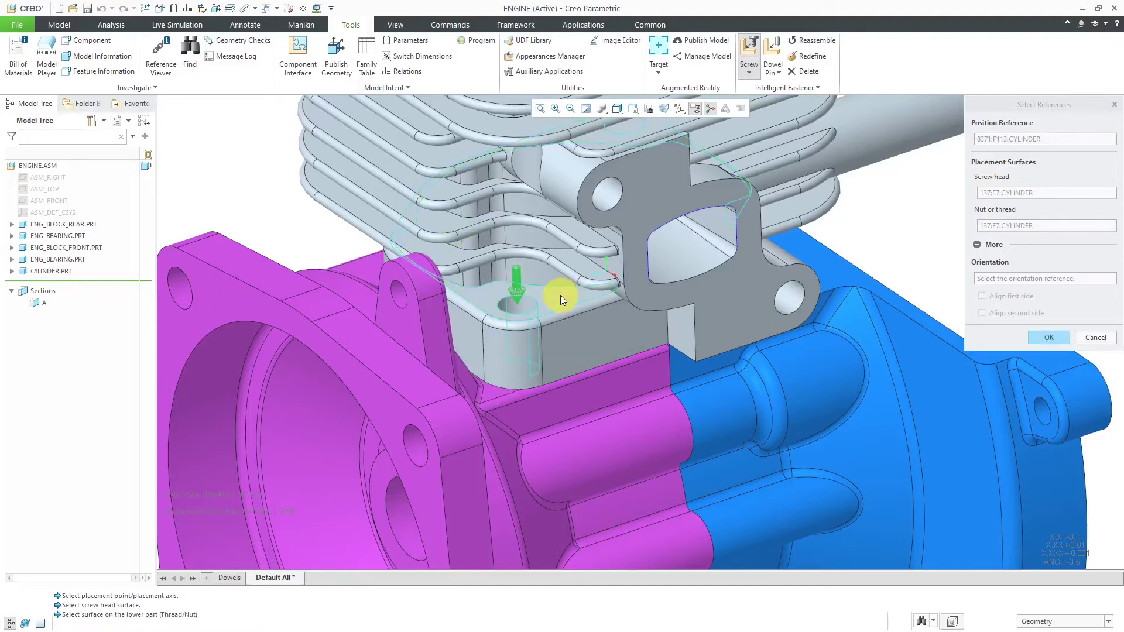
# Define an ISO 4014 M5x.8 by 25 hex head bolt from the hole diameter, then cancel after the retrieval error.
pyautogui.click(1048, 335)
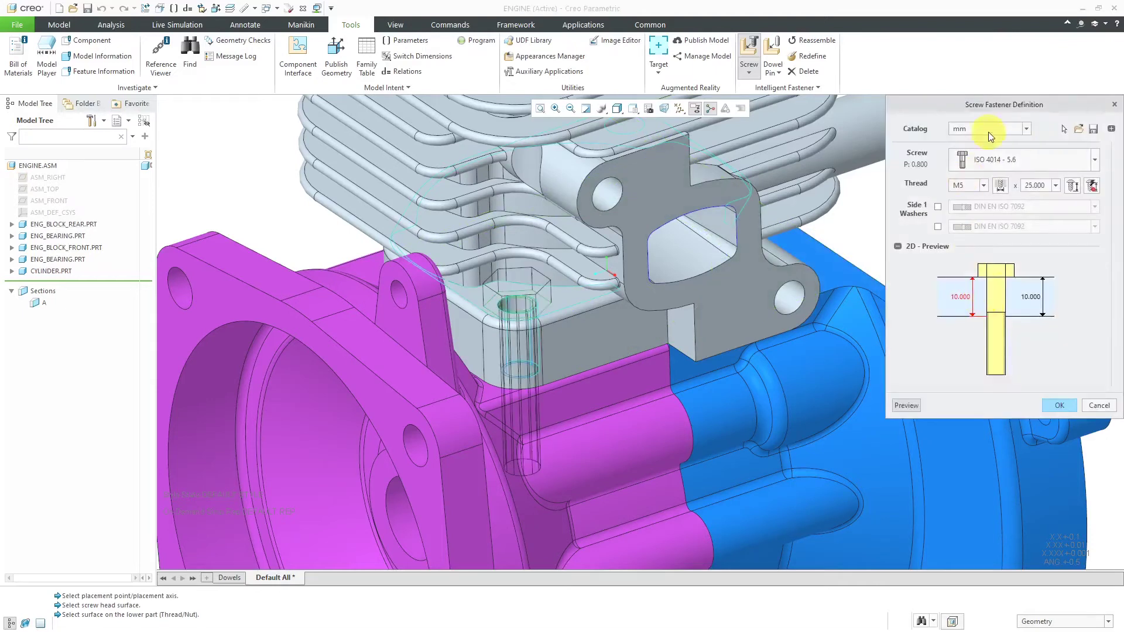
pyautogui.click(981, 127)
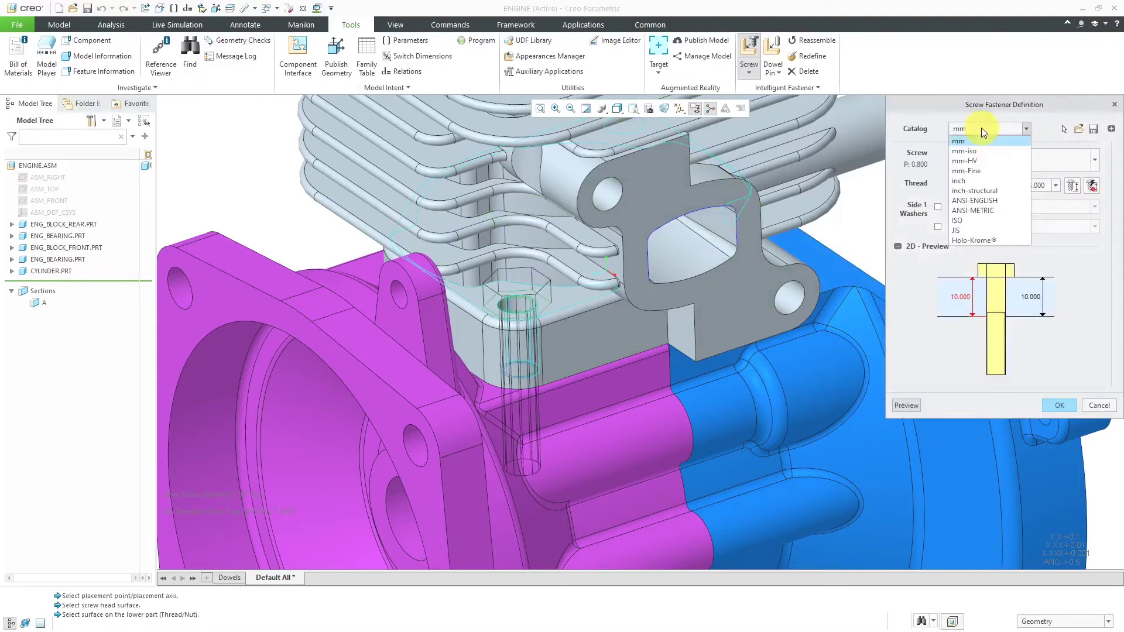
pyautogui.click(973, 219)
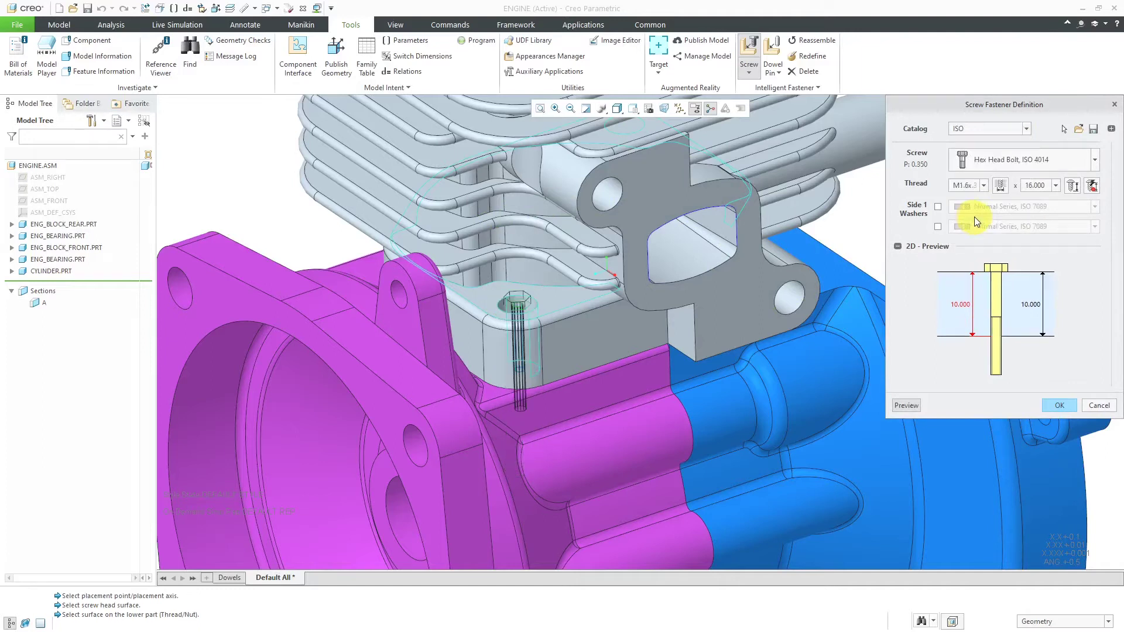
pyautogui.click(1001, 186)
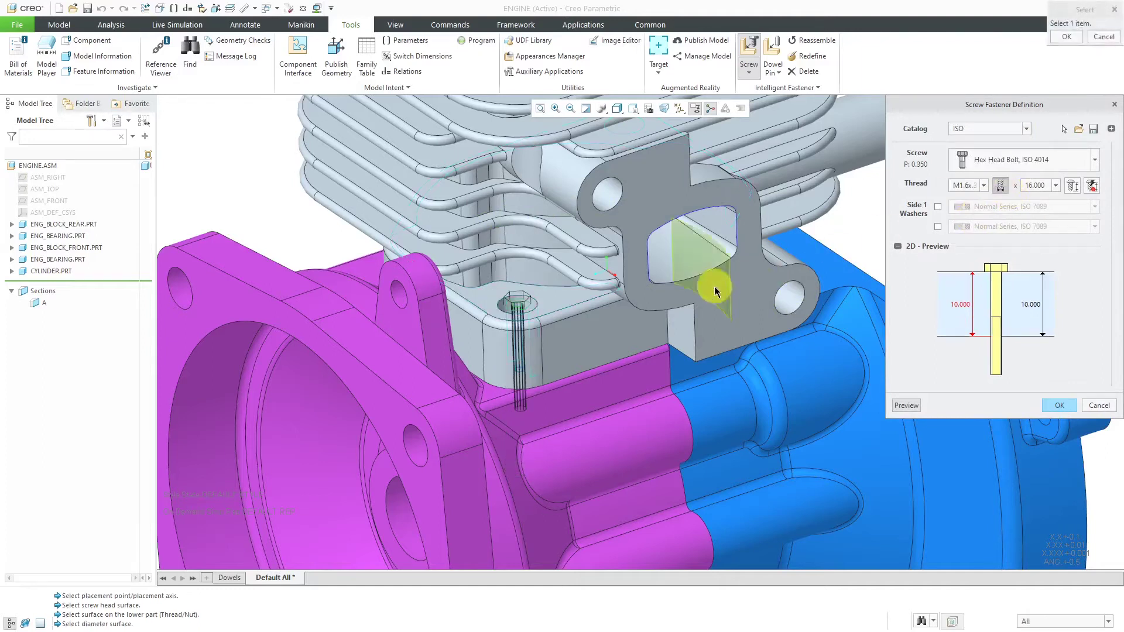
pyautogui.click(530, 305)
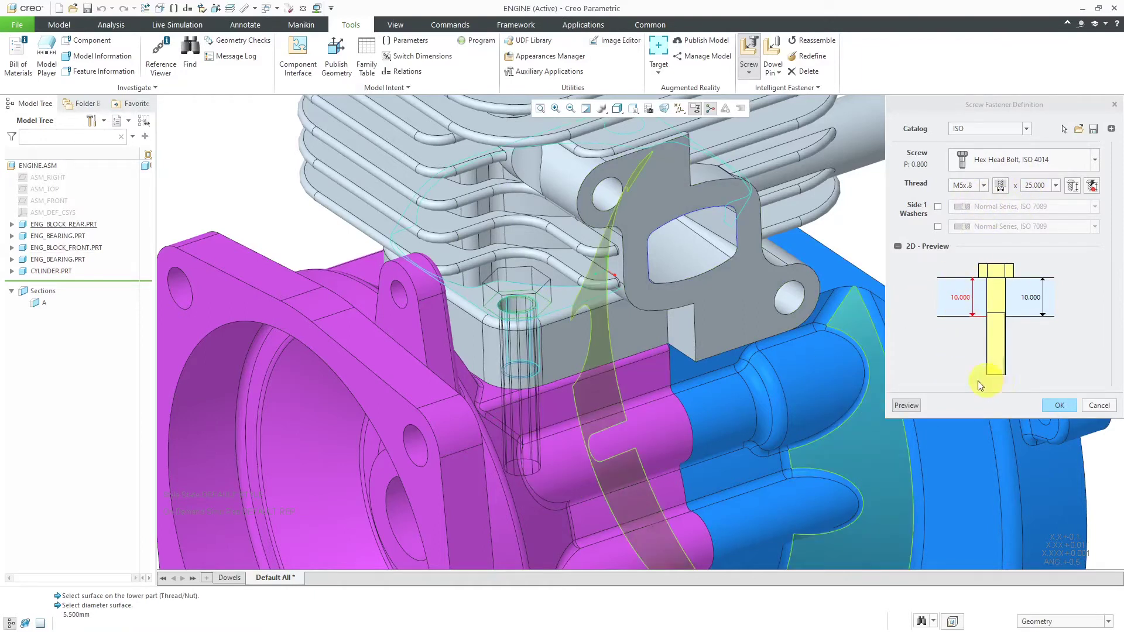
pyautogui.click(1058, 406)
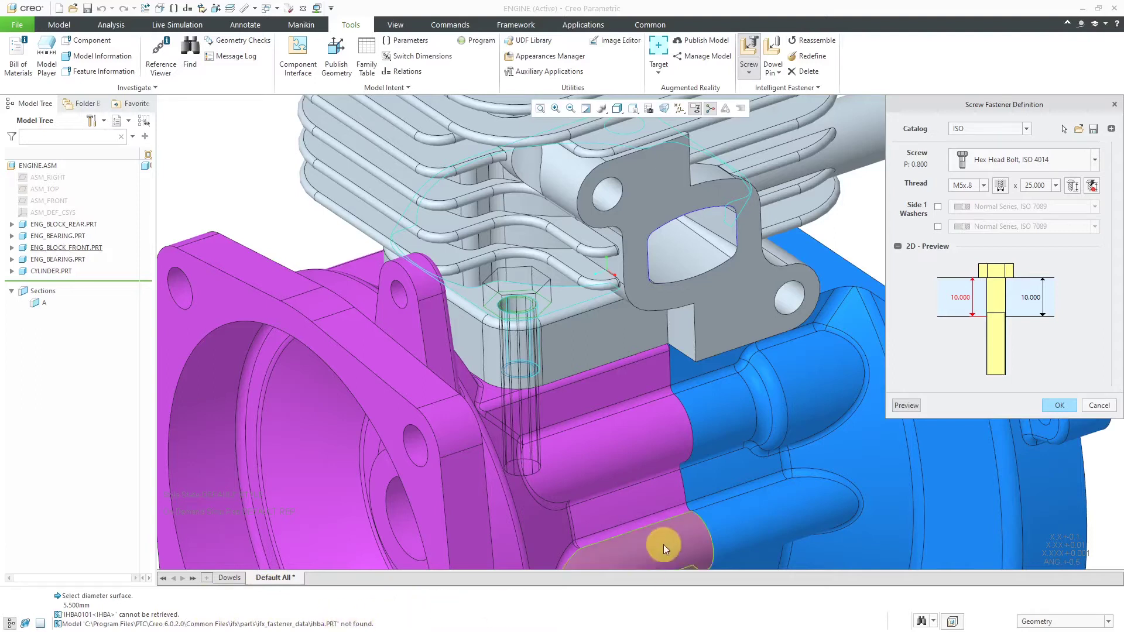
pyautogui.click(1099, 405)
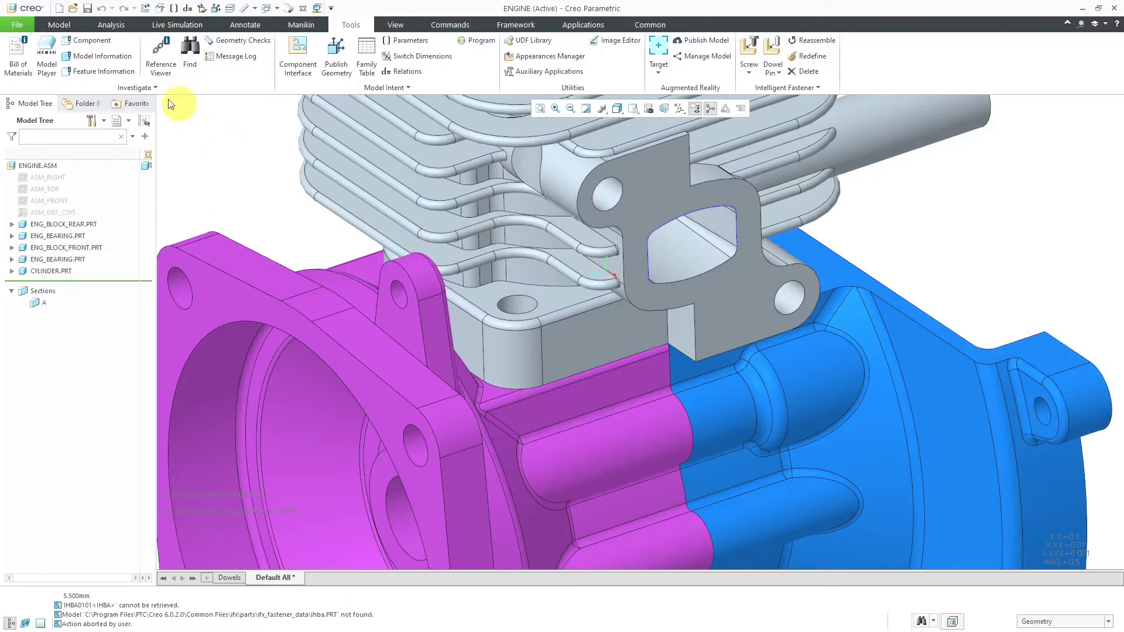
# In the config.pro options, search for 'search' and select the search_path_file option.
pyautogui.click(19, 26)
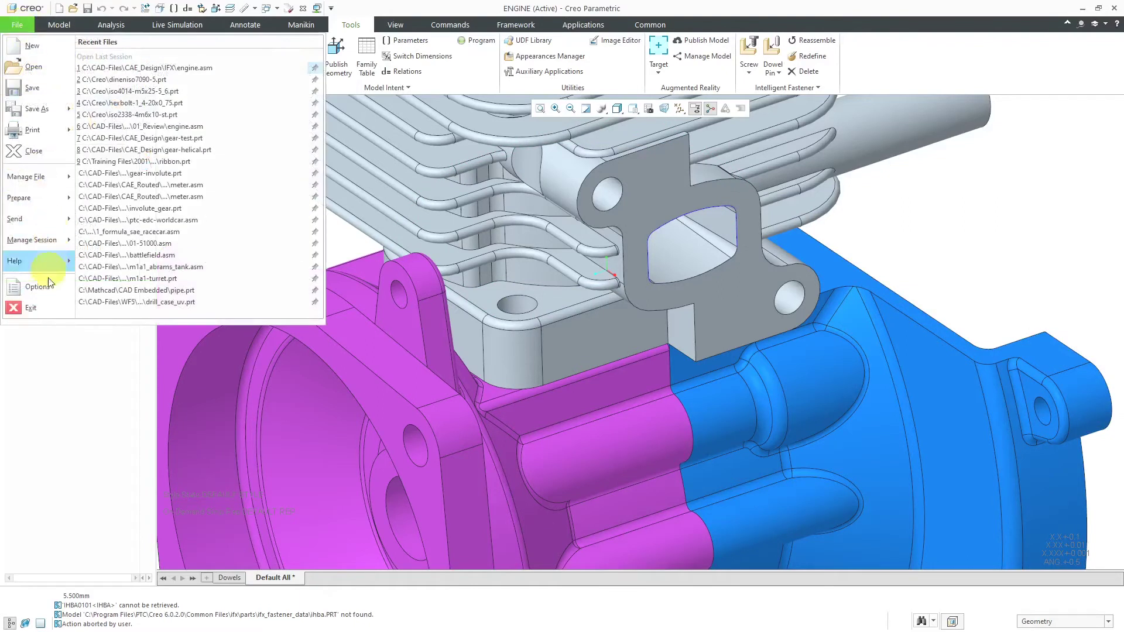
pyautogui.click(48, 289)
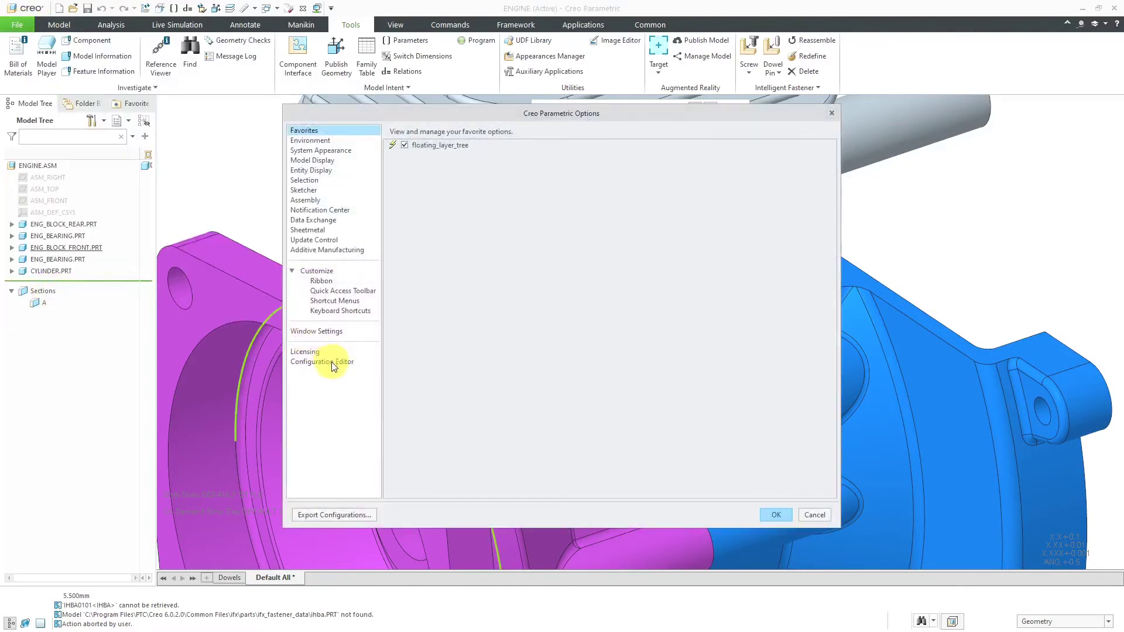
pyautogui.click(328, 361)
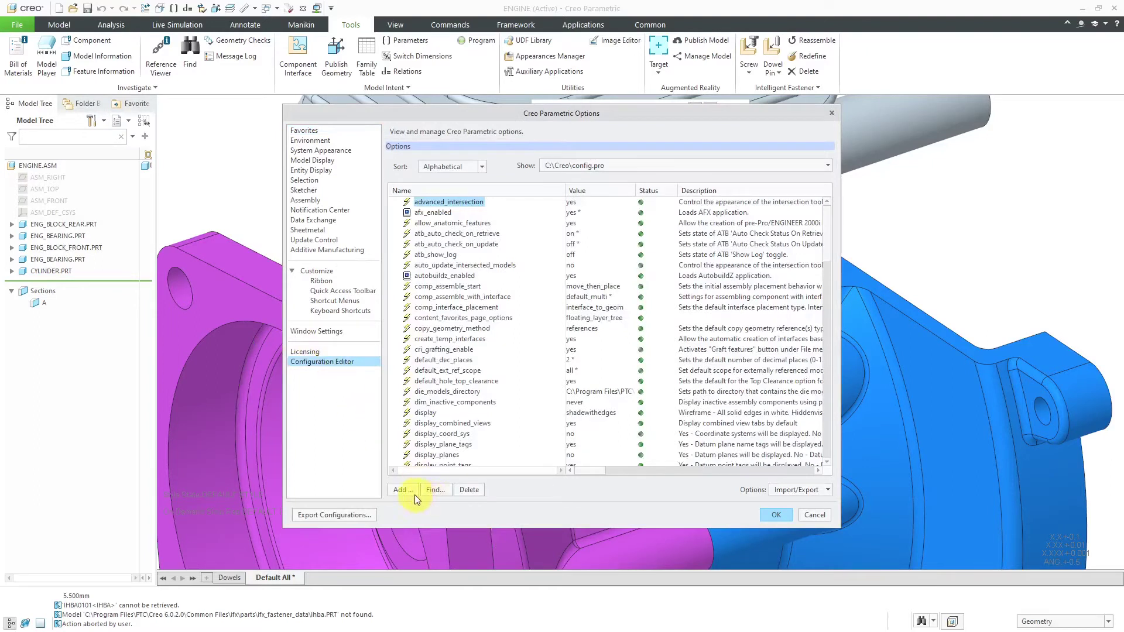
pyautogui.click(444, 491)
pyautogui.write('se')
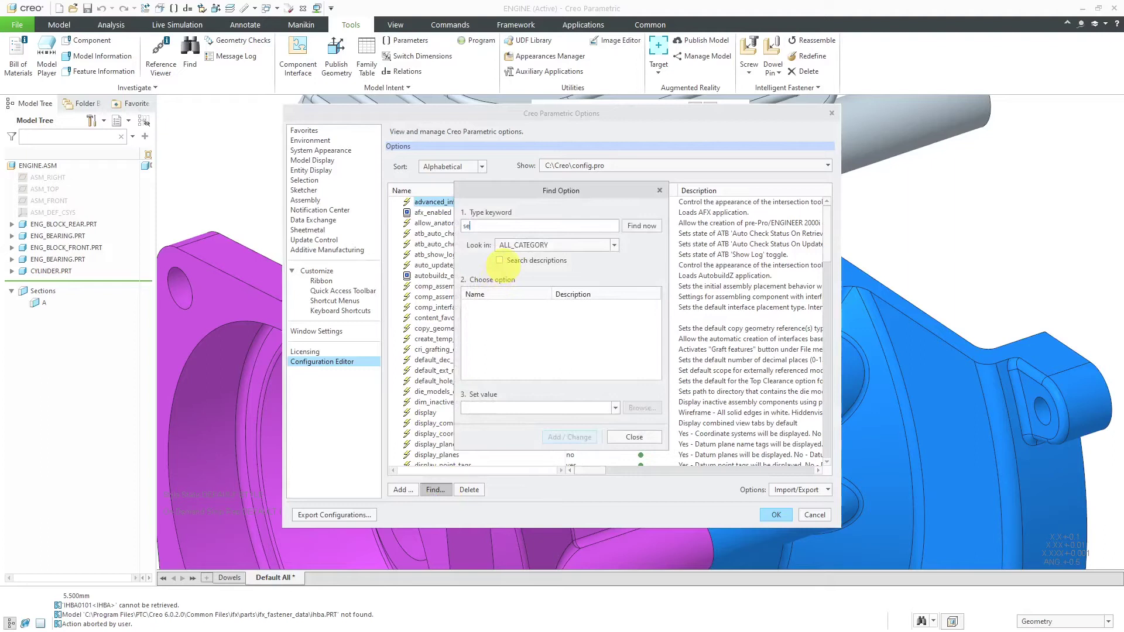
pyautogui.write('arch')
pyautogui.click(641, 226)
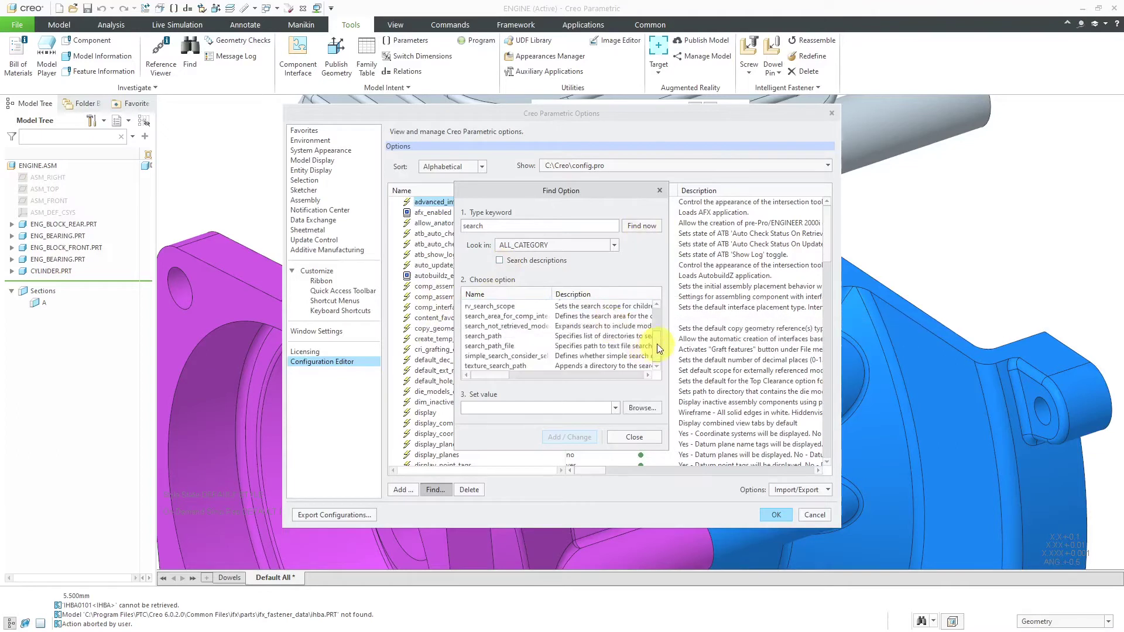
pyautogui.click(500, 348)
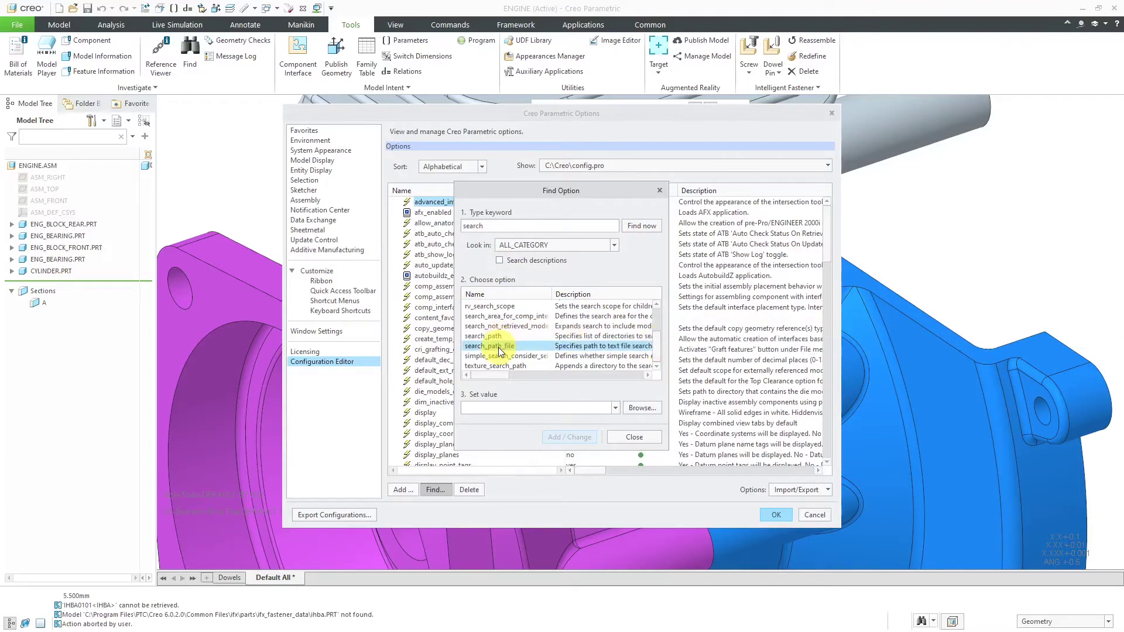
# Browse to C:\Program Files\PTC\Creo 6.0.2.0\Common Files\ifx\parts\prolibrary and select search.pro.
pyautogui.click(643, 408)
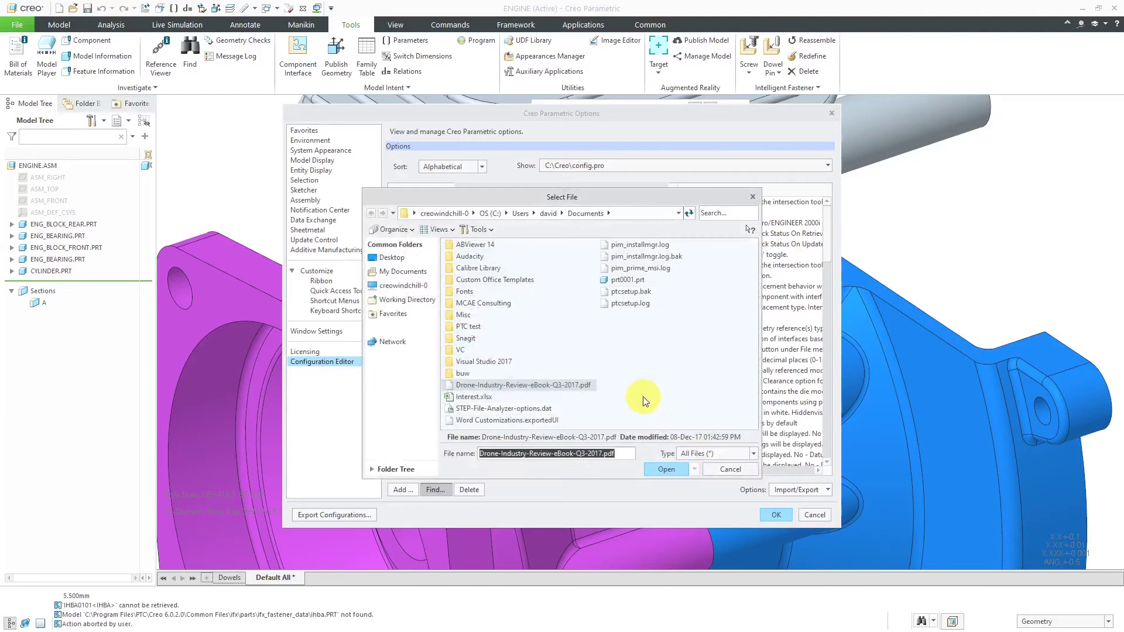
pyautogui.click(494, 213)
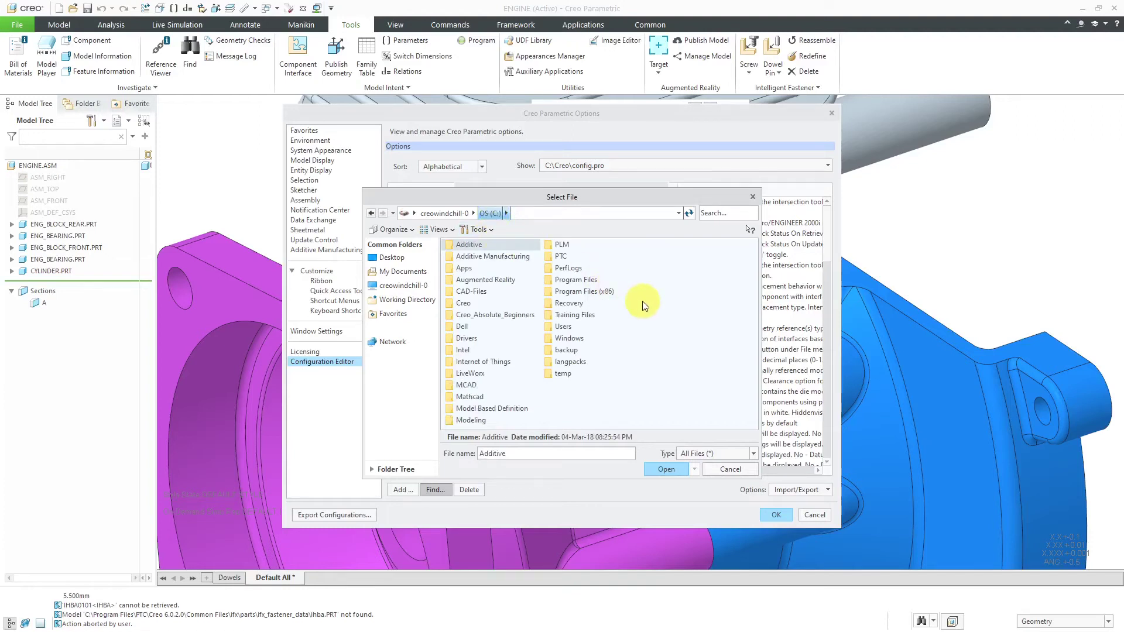
pyautogui.doubleClick(592, 280)
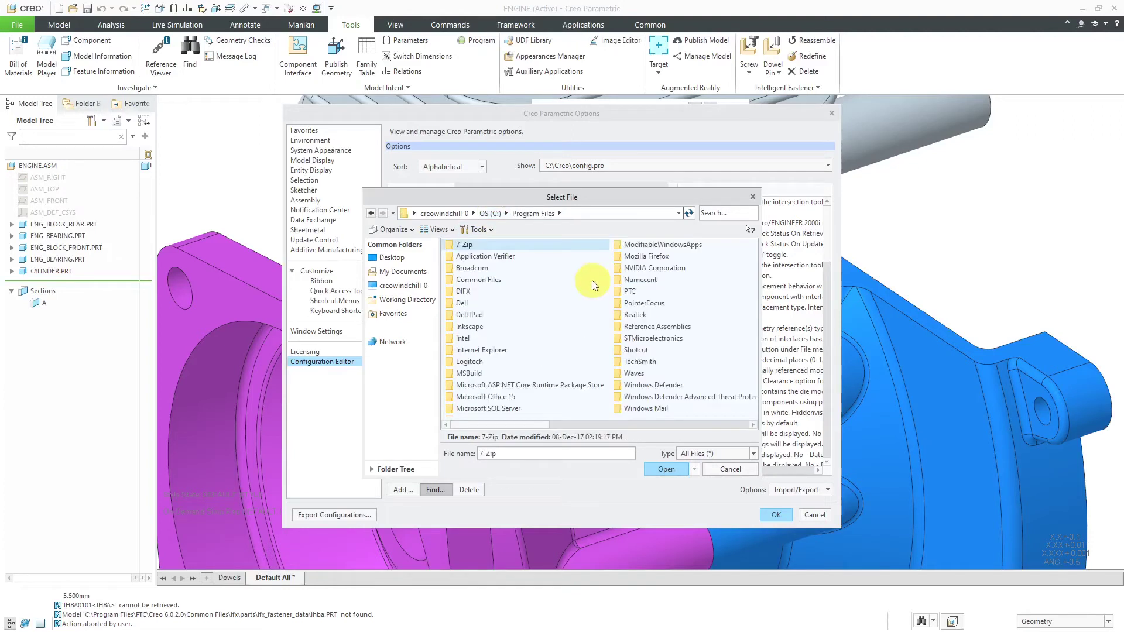
pyautogui.doubleClick(633, 293)
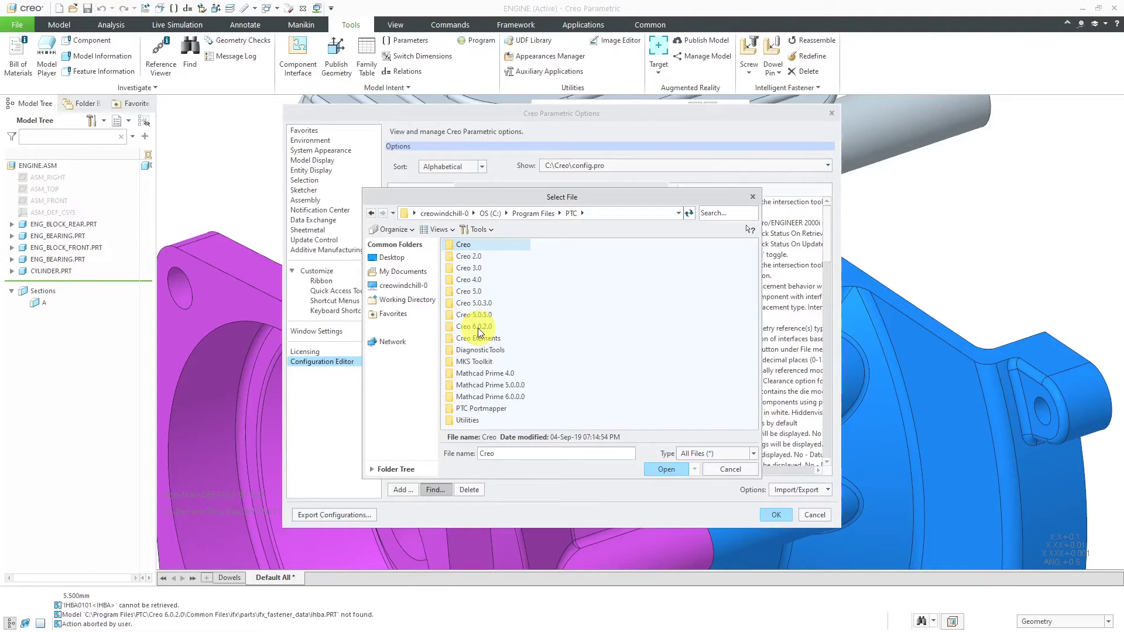
pyautogui.doubleClick(477, 328)
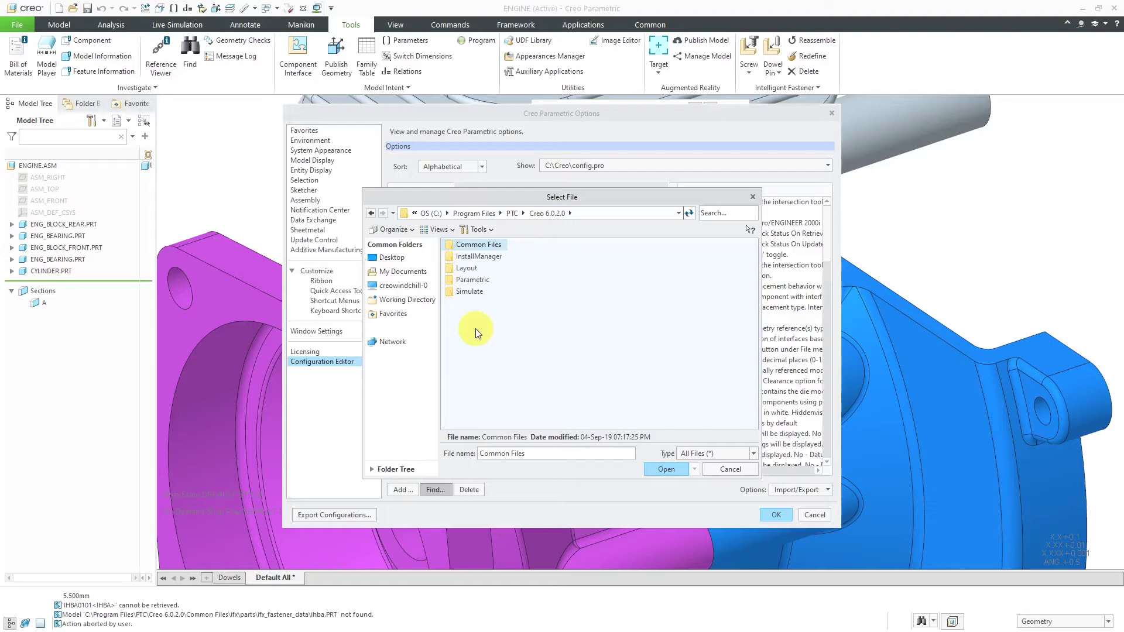
pyautogui.doubleClick(491, 244)
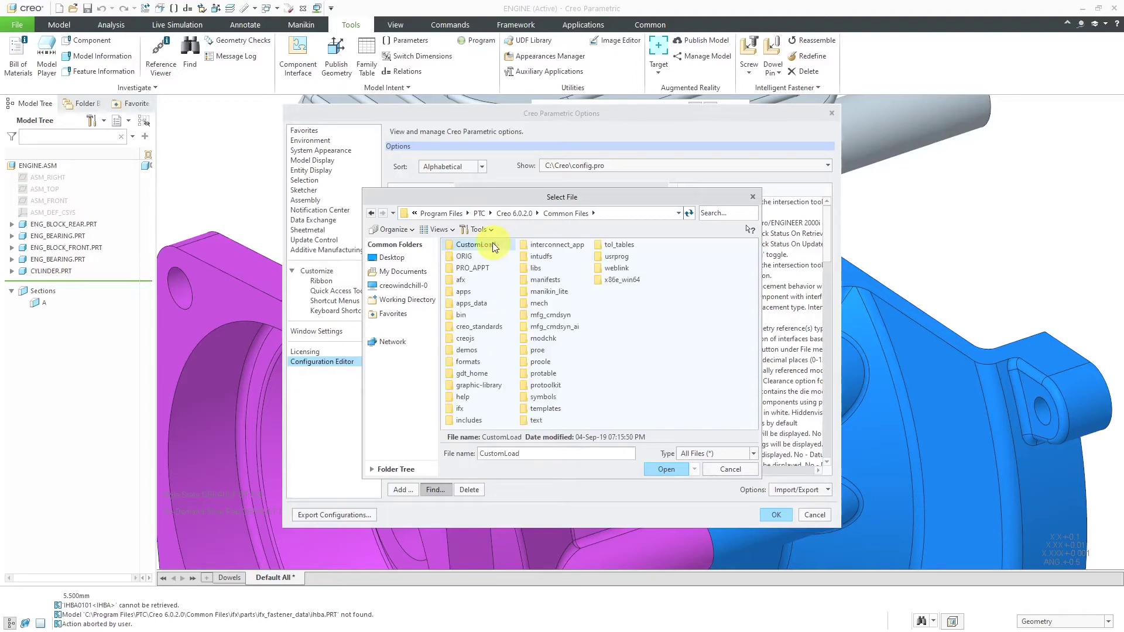
pyautogui.doubleClick(537, 421)
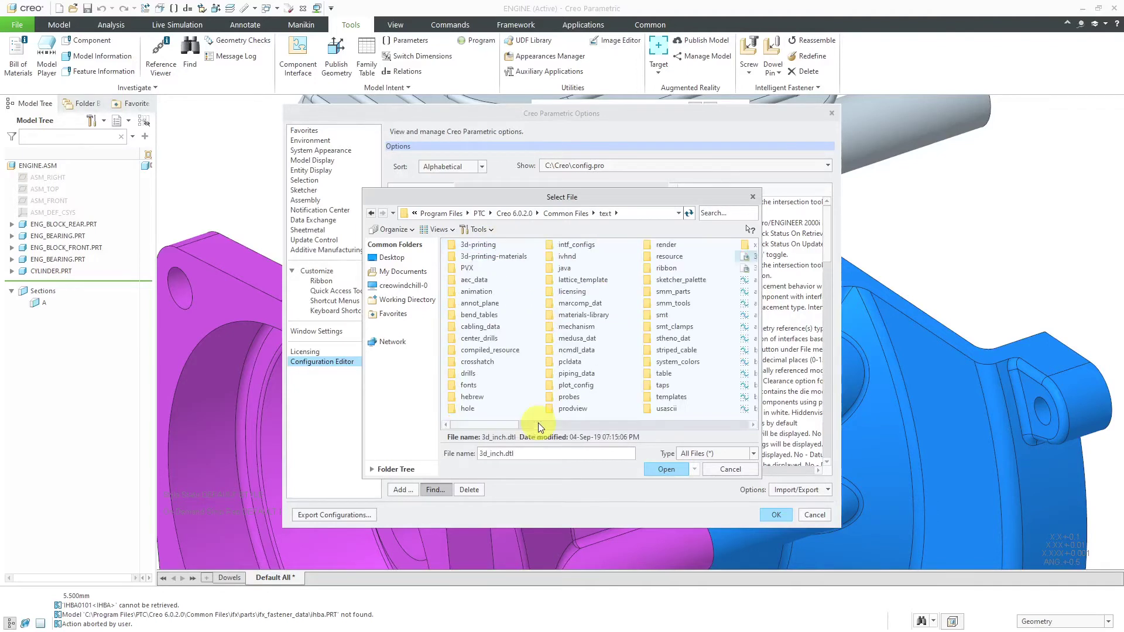
pyautogui.click(565, 213)
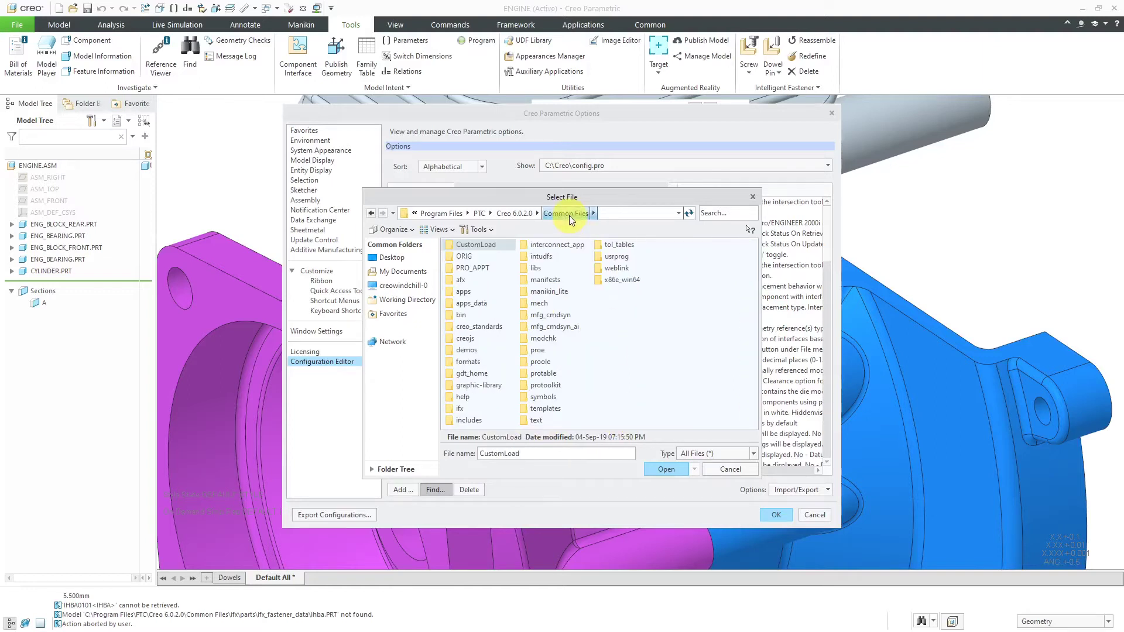
pyautogui.doubleClick(460, 410)
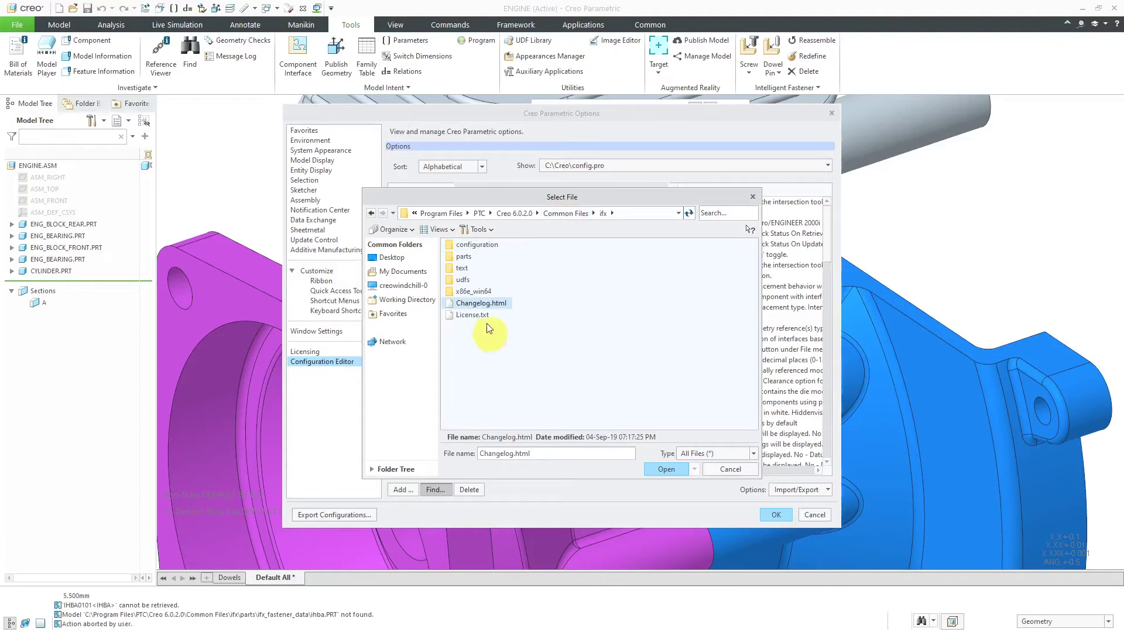
pyautogui.doubleClick(466, 258)
pyautogui.doubleClick(472, 316)
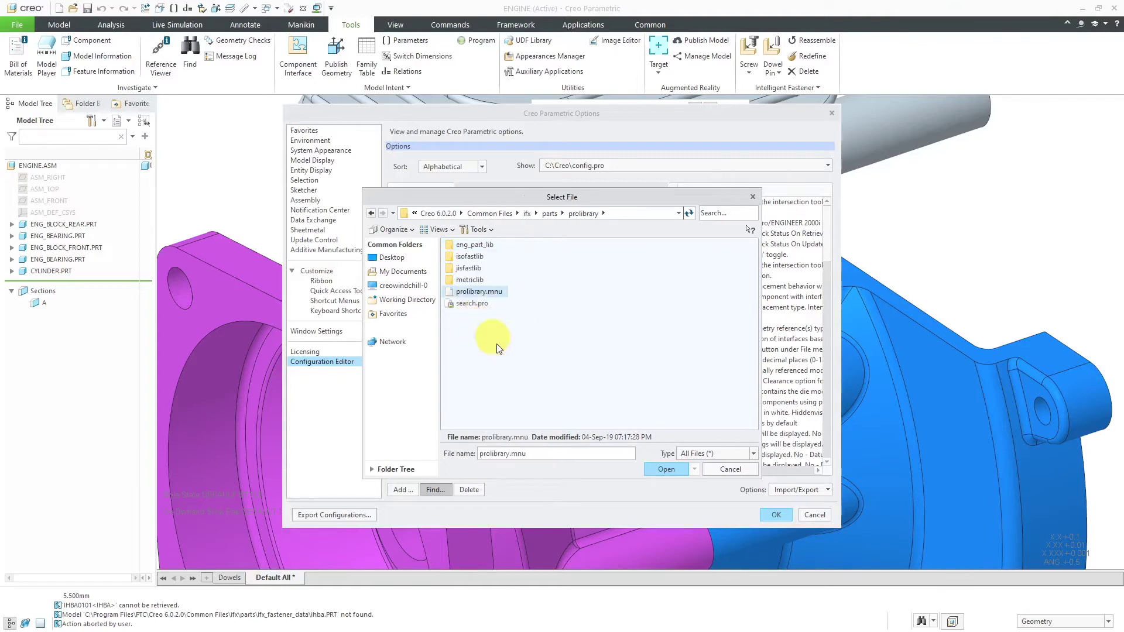
pyautogui.click(474, 304)
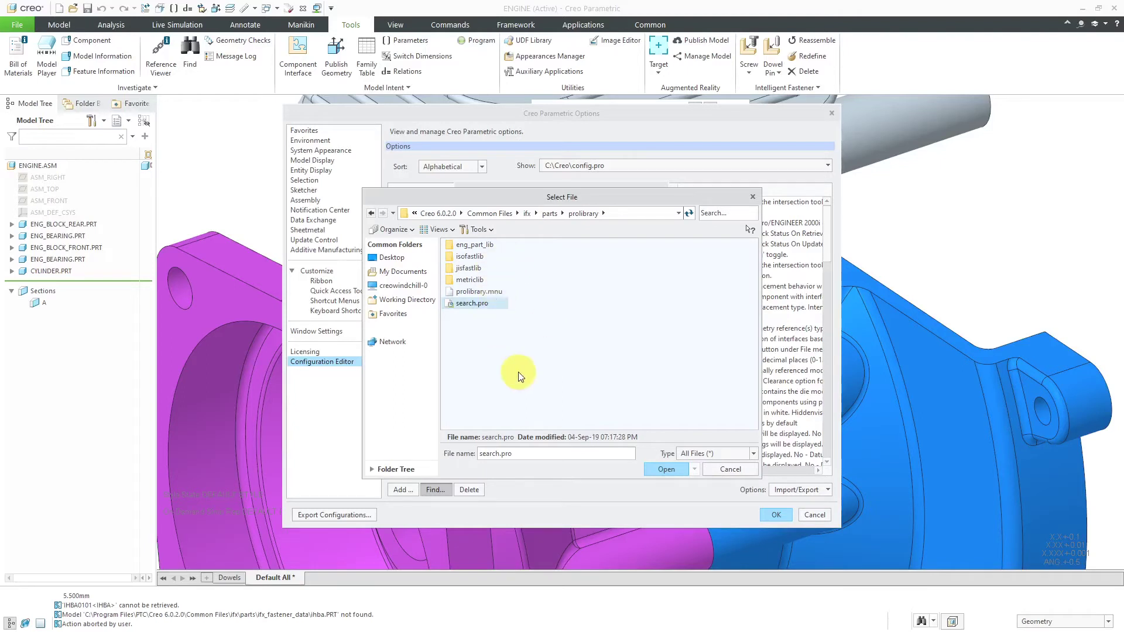
# Add search_path_file with the prolibrary search.pro path and apply it without saving config.pro.
pyautogui.click(666, 469)
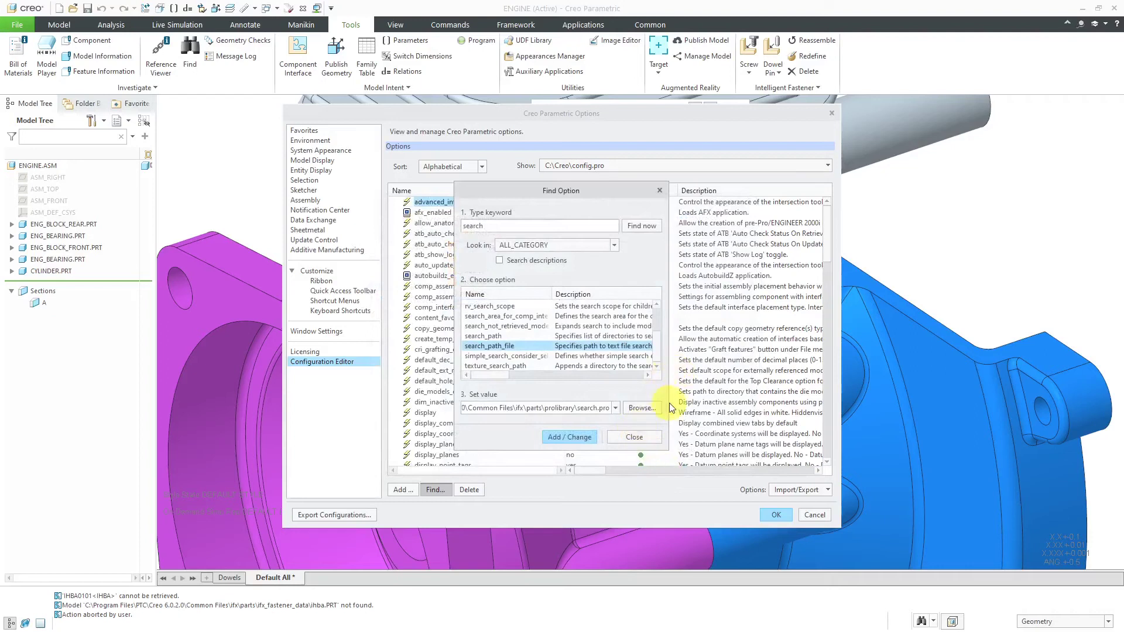
pyautogui.moveTo(670, 399); pyautogui.dragTo(833, 399)
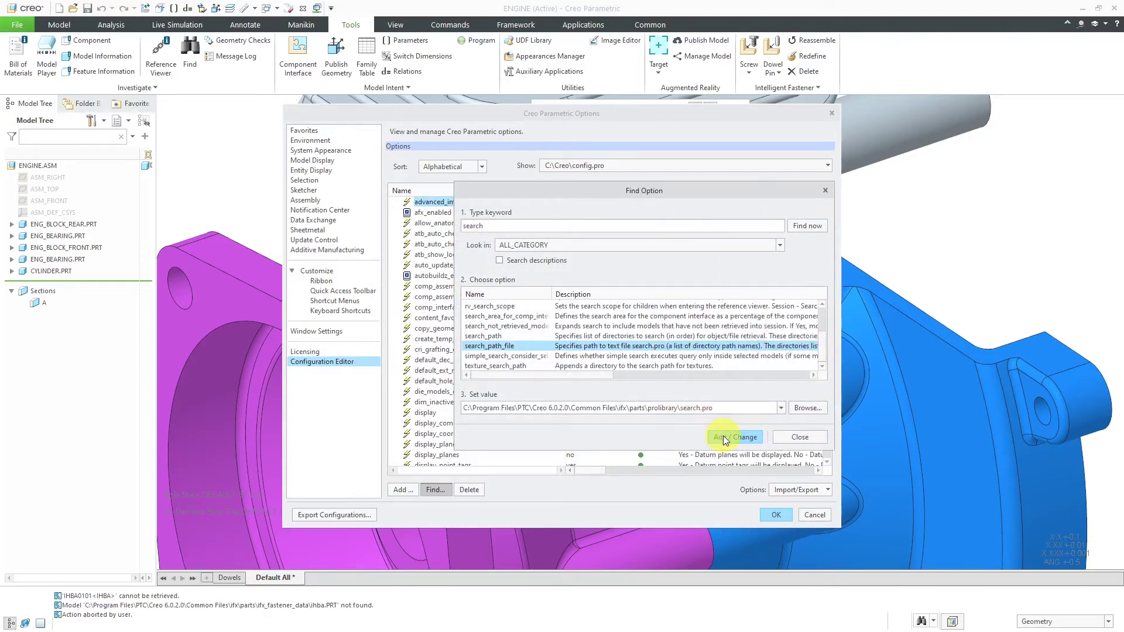
pyautogui.click(722, 437)
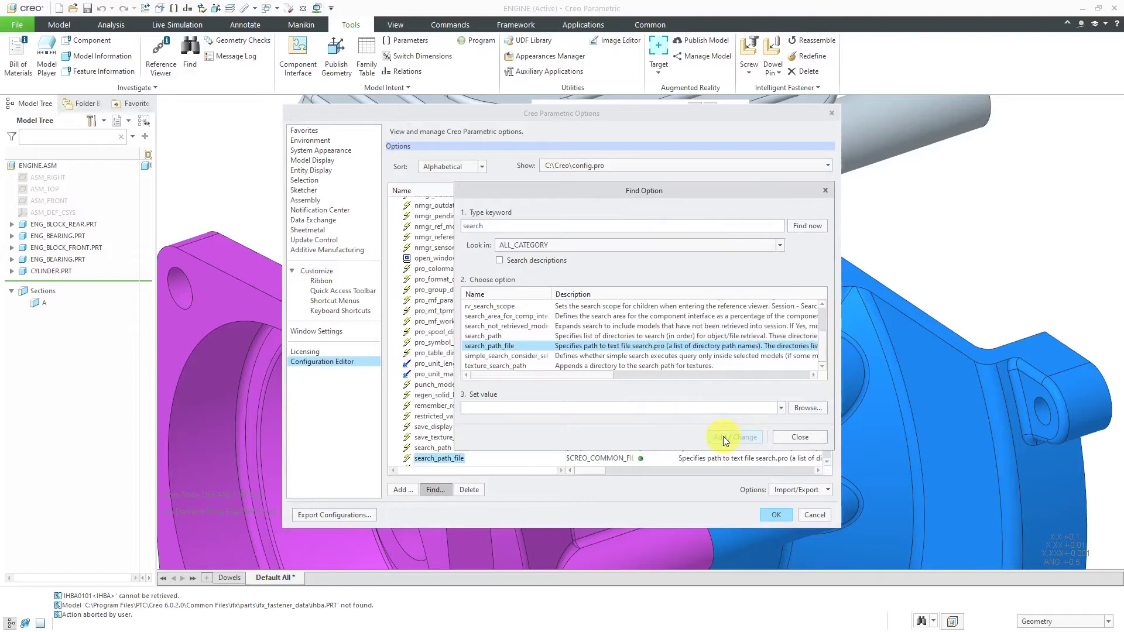
pyautogui.click(797, 437)
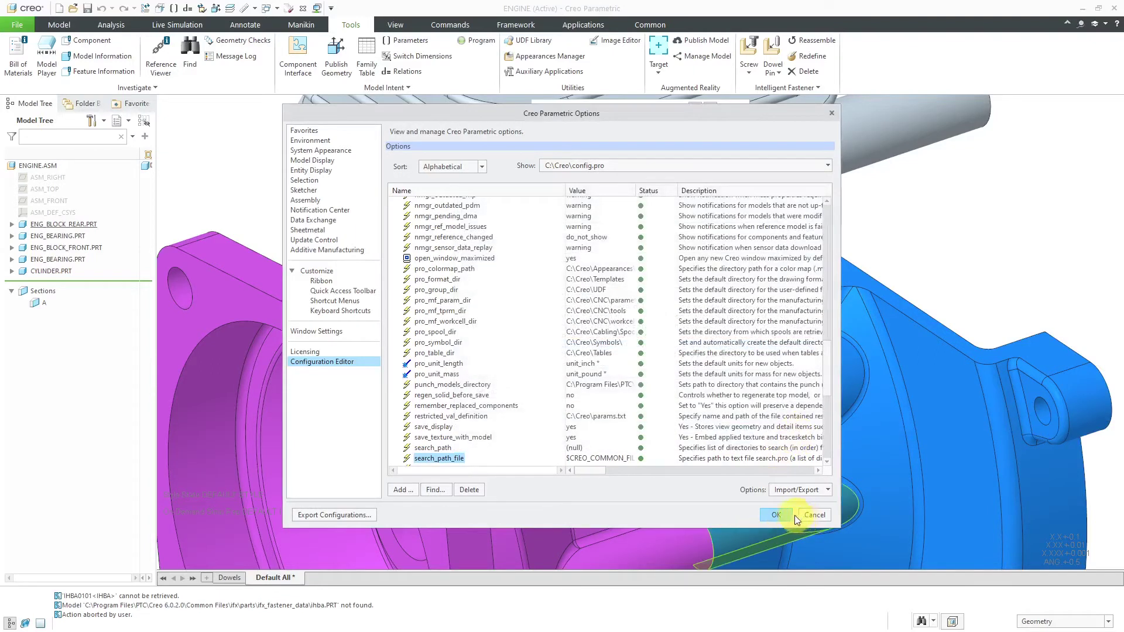
pyautogui.click(775, 515)
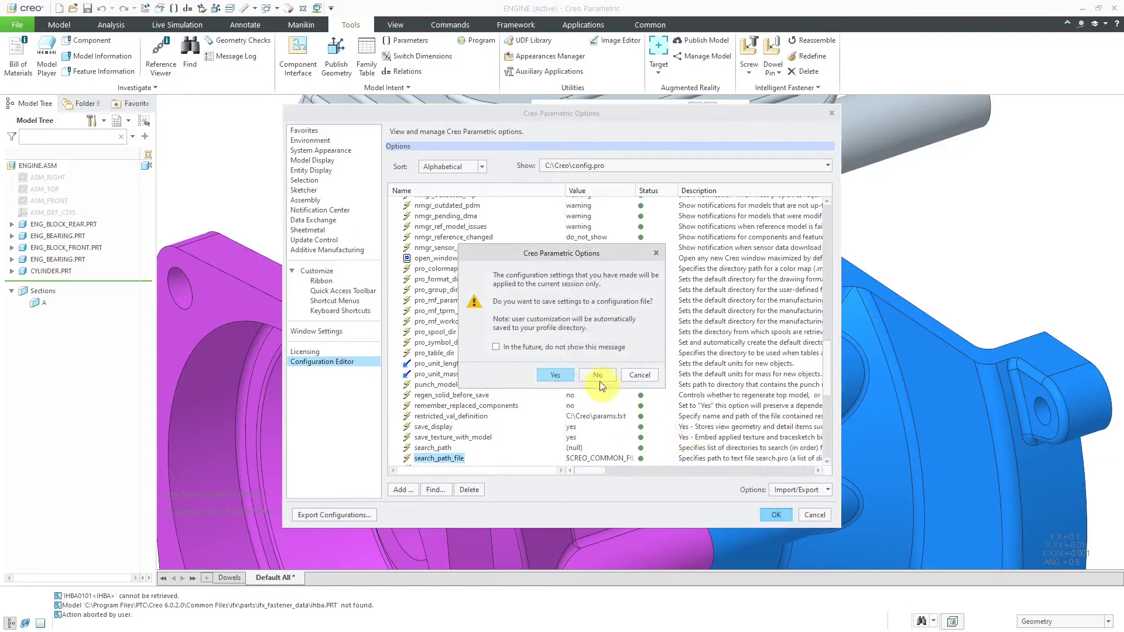
pyautogui.click(595, 374)
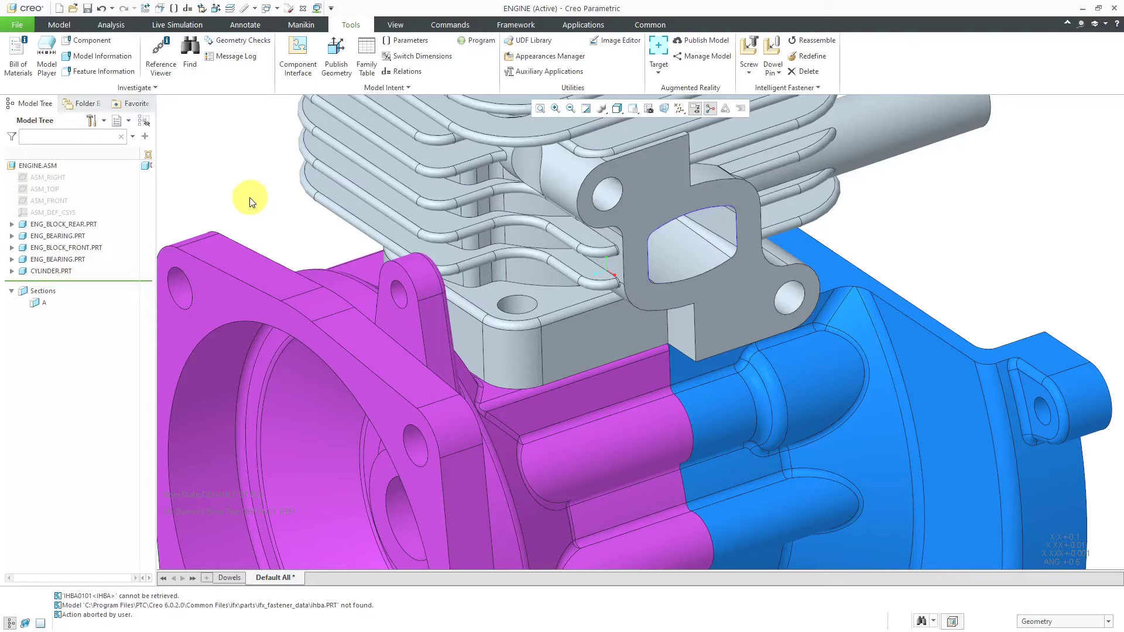
# Start a screw at the cylinder flange hole, with the flange top as the head surface.
pyautogui.click(753, 53)
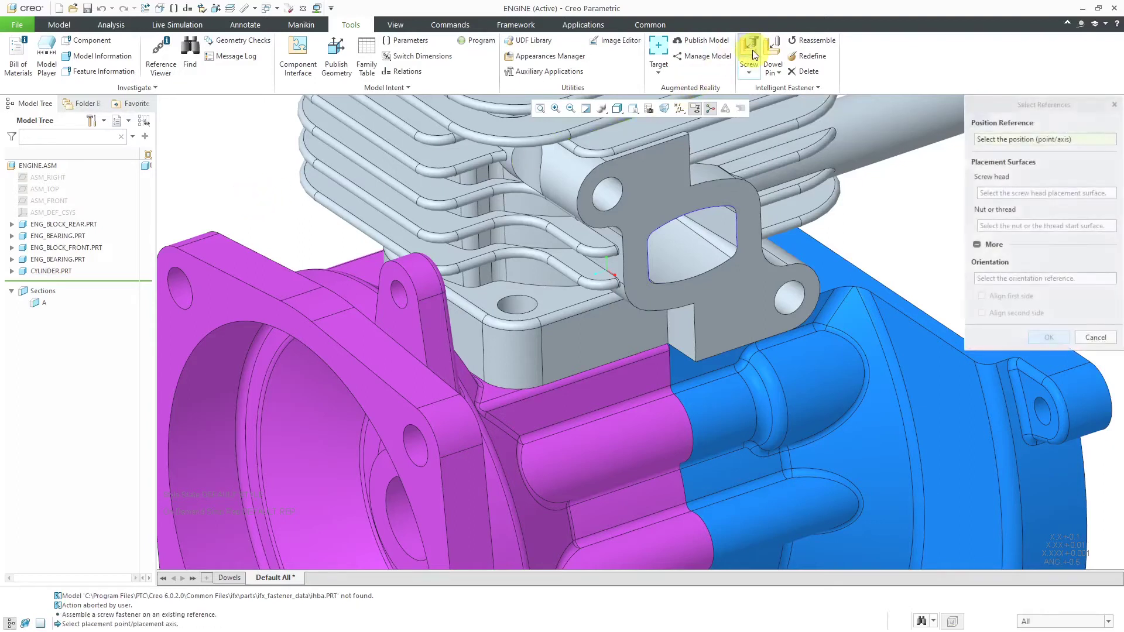
pyautogui.click(517, 303)
pyautogui.click(558, 297)
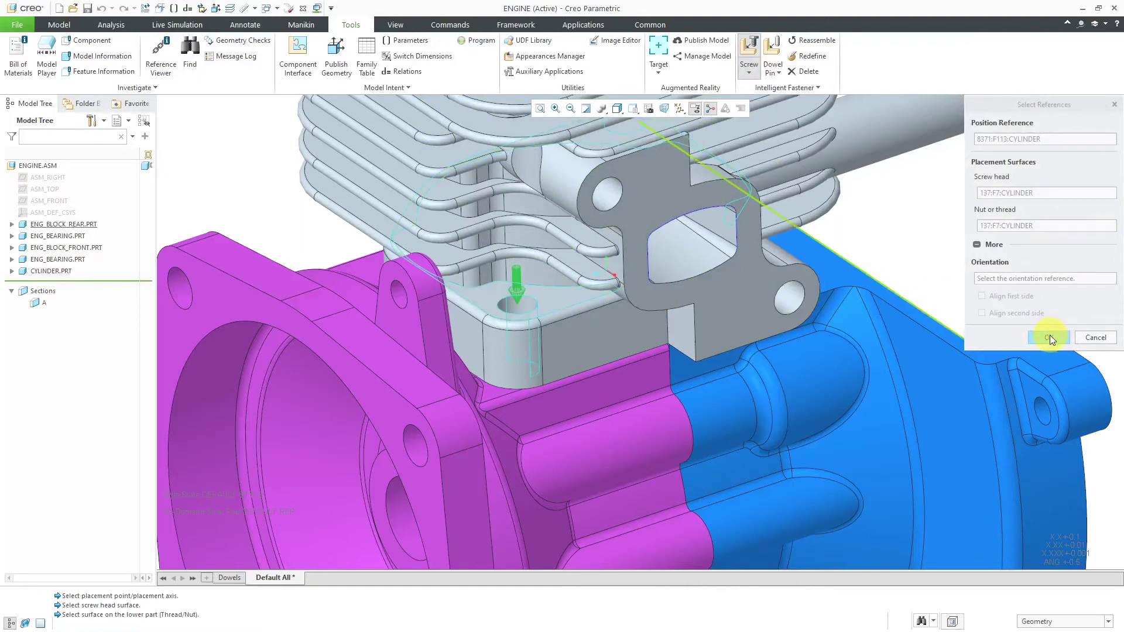
pyautogui.click(1049, 337)
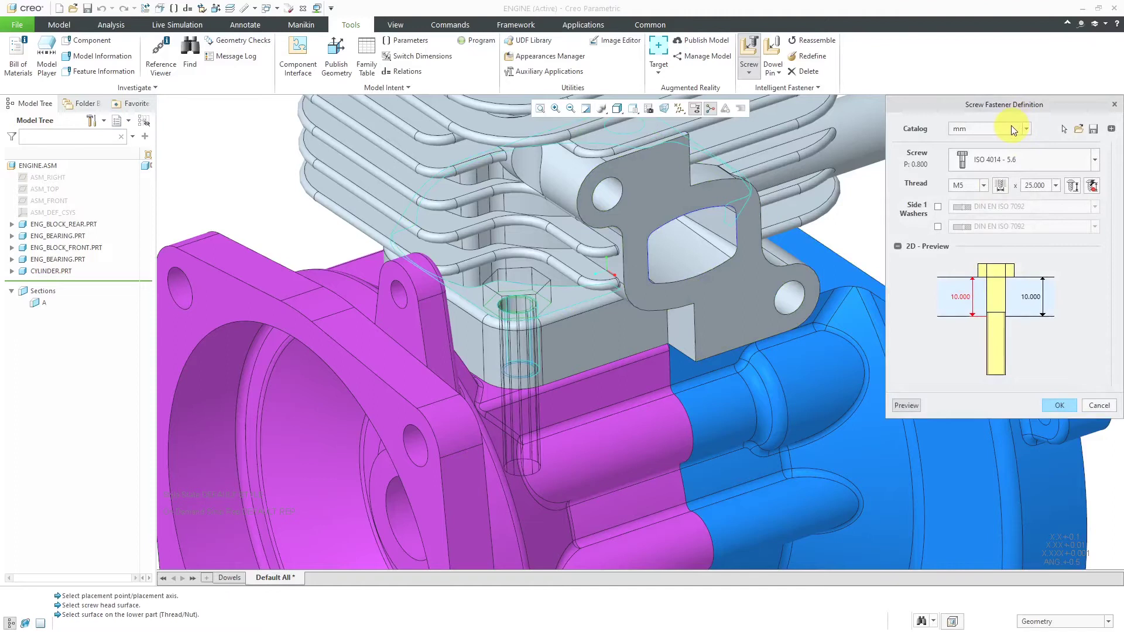
# Size it from the hole as an ISO 4014 M5x.8 by 25 hex head bolt and place it.
pyautogui.click(1014, 130)
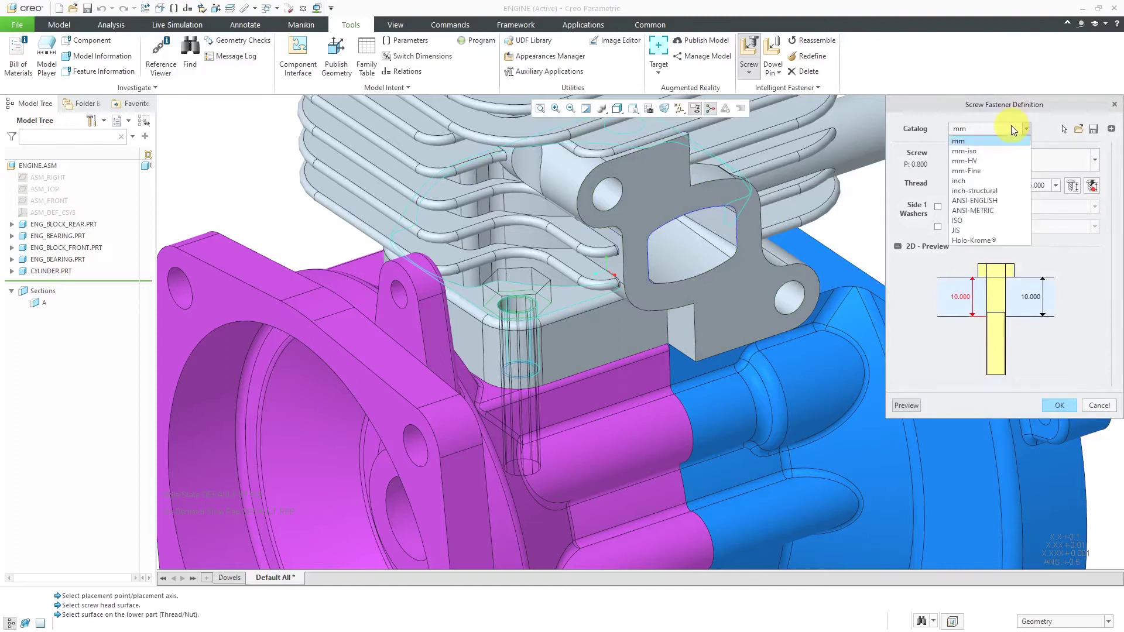
pyautogui.click(993, 220)
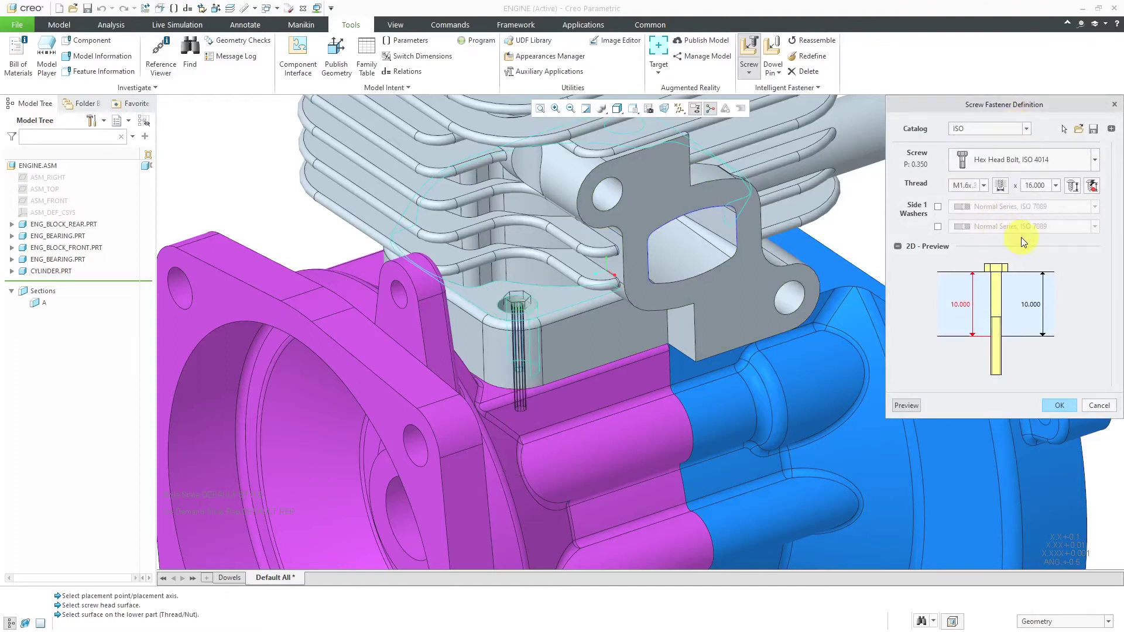
pyautogui.click(1006, 186)
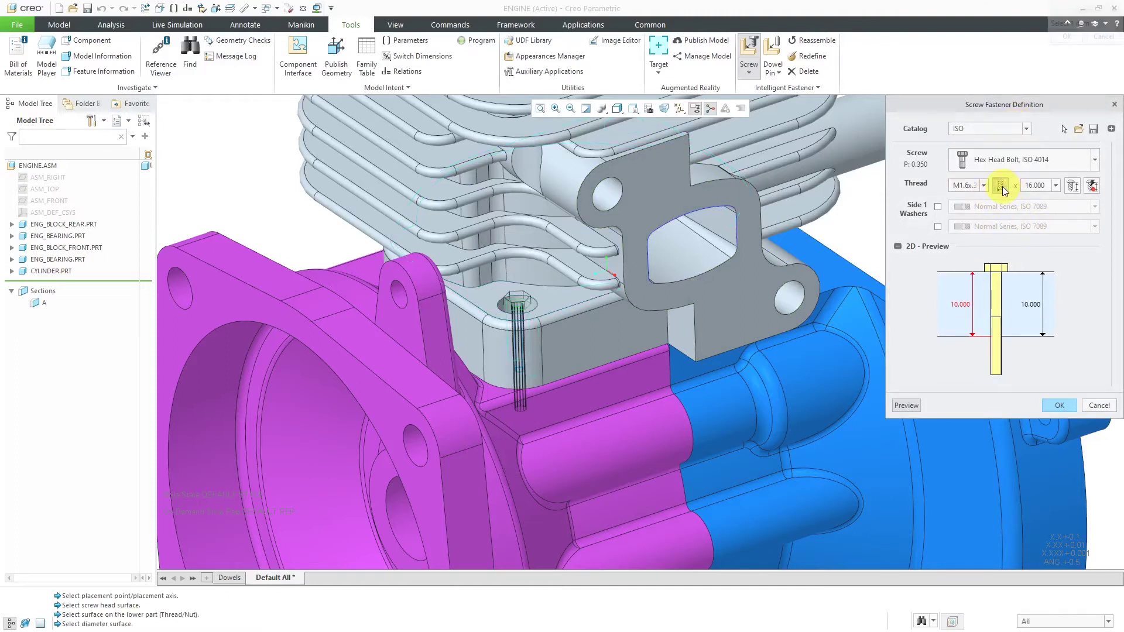
pyautogui.click(533, 303)
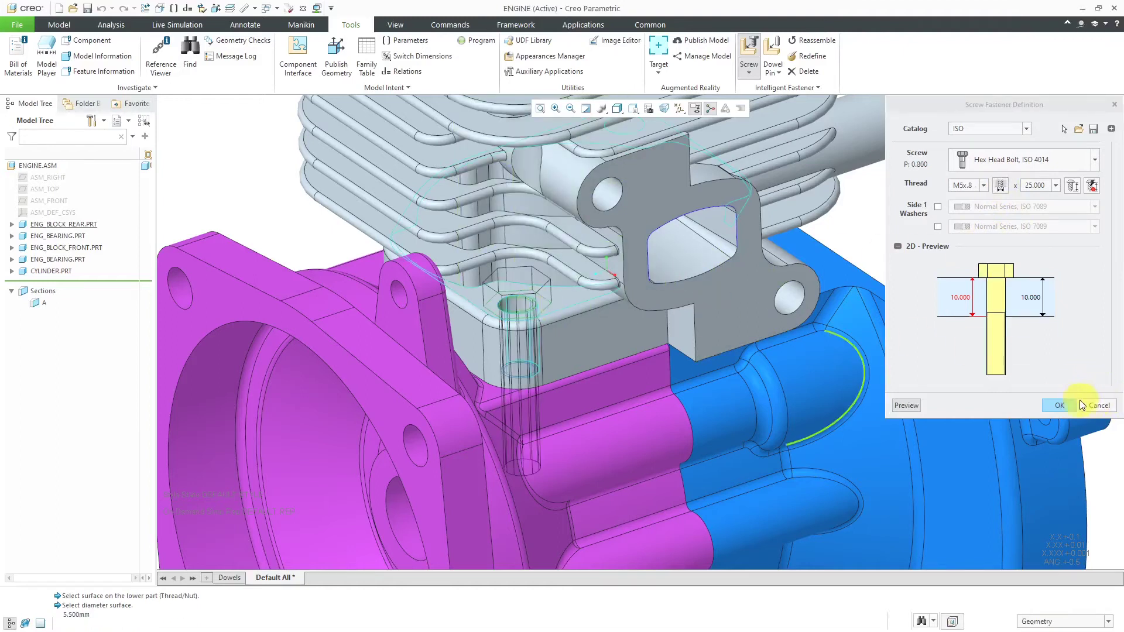
pyautogui.click(1061, 405)
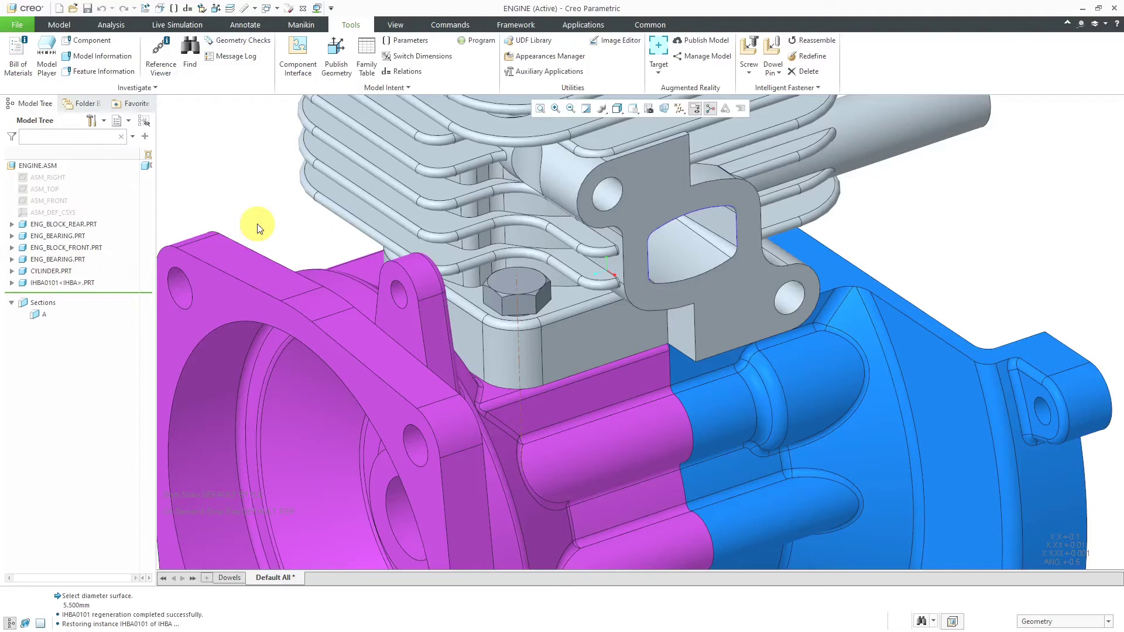
# Preview the exploded, sectioned Dowels saved view of the engine.
pyautogui.click(648, 106)
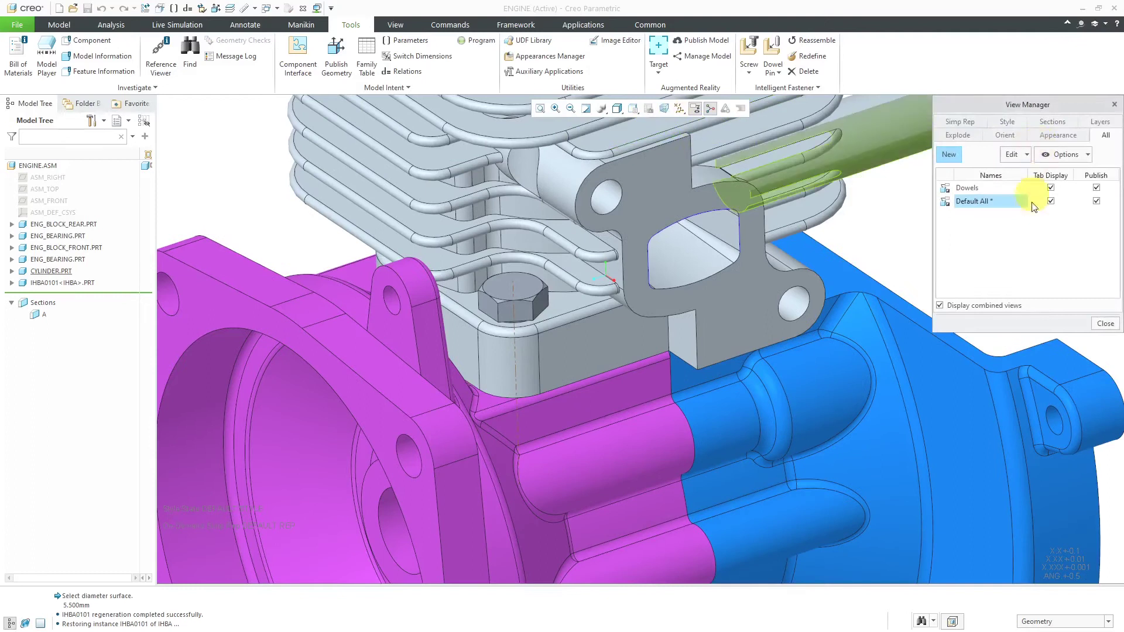
pyautogui.doubleClick(973, 189)
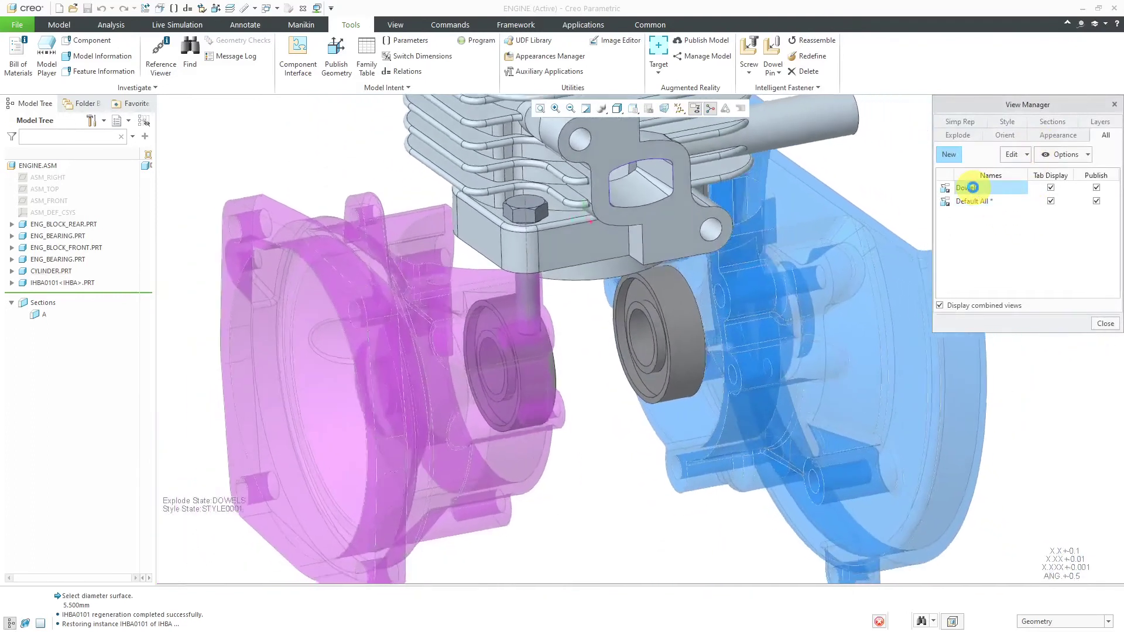
pyautogui.click(1105, 323)
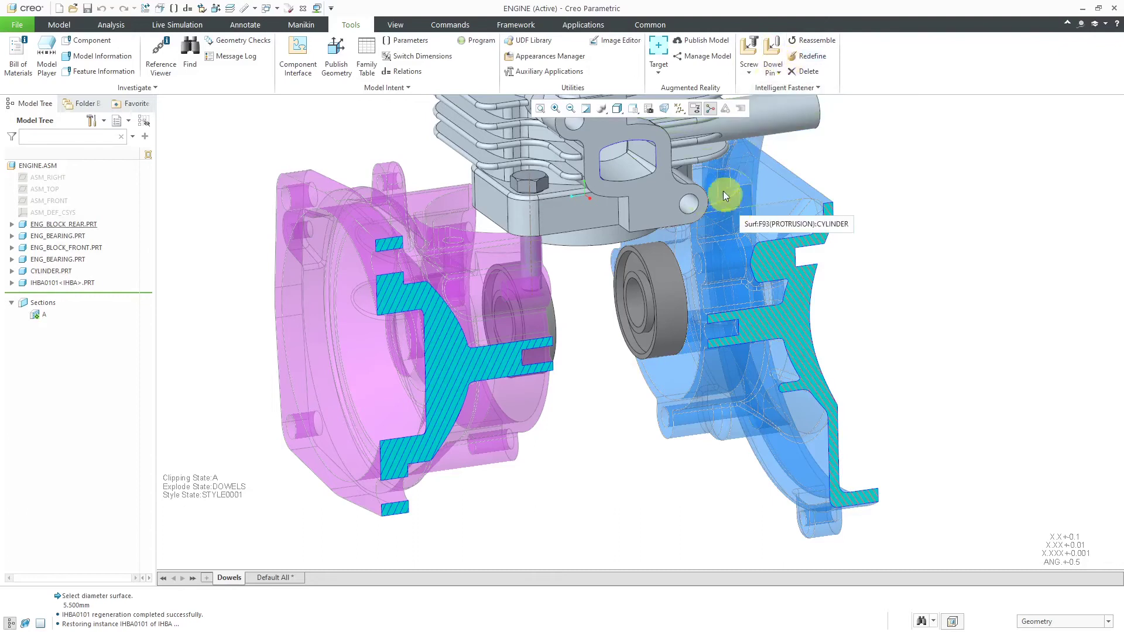
# Restore the Default All view with transparent Style0001, zoom to the block joint, and start a dowel pin.
pyautogui.click(648, 109)
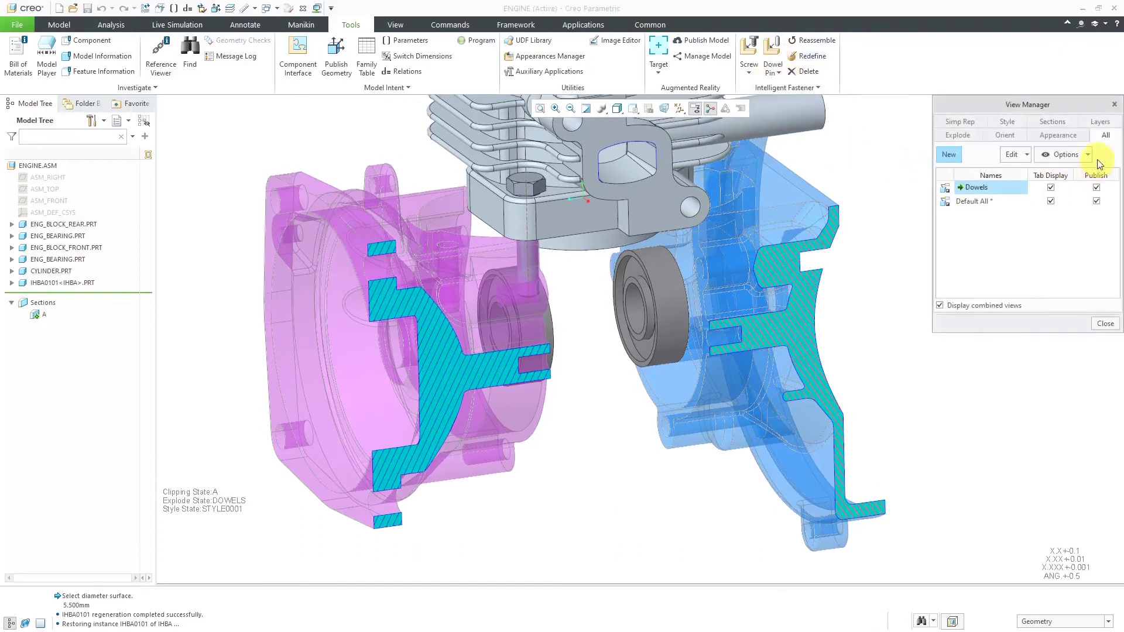
pyautogui.doubleClick(975, 203)
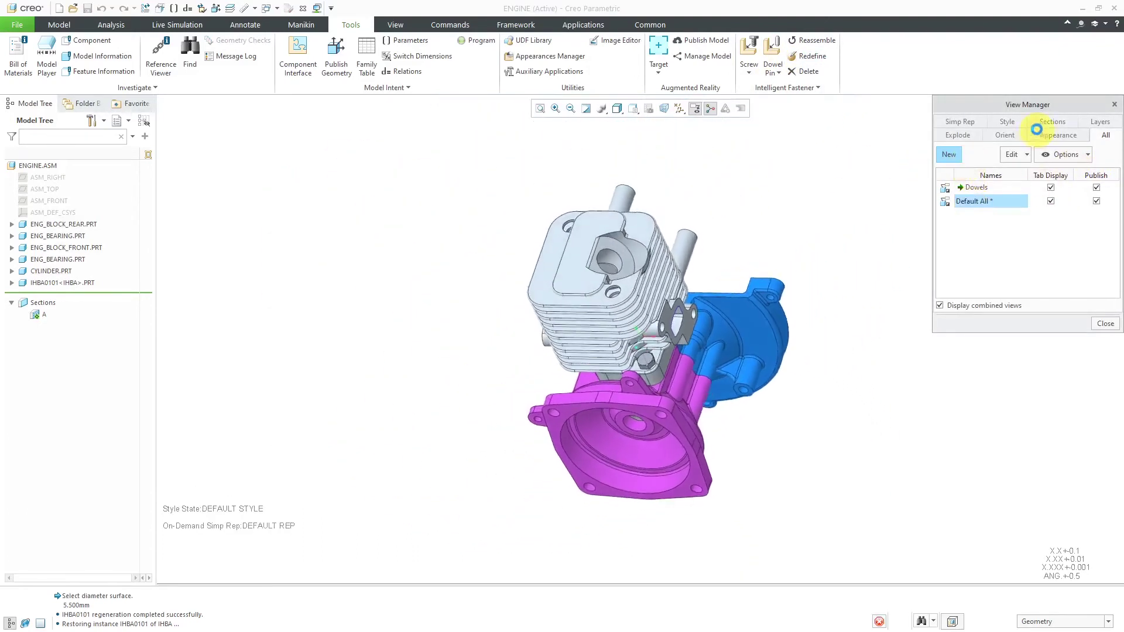
pyautogui.click(1008, 123)
pyautogui.click(958, 188)
pyautogui.doubleClick(959, 191)
pyautogui.moveTo(720, 368); pyautogui.dragTo(630, 378, button='middle')
pyautogui.scroll(6, 665, 421)
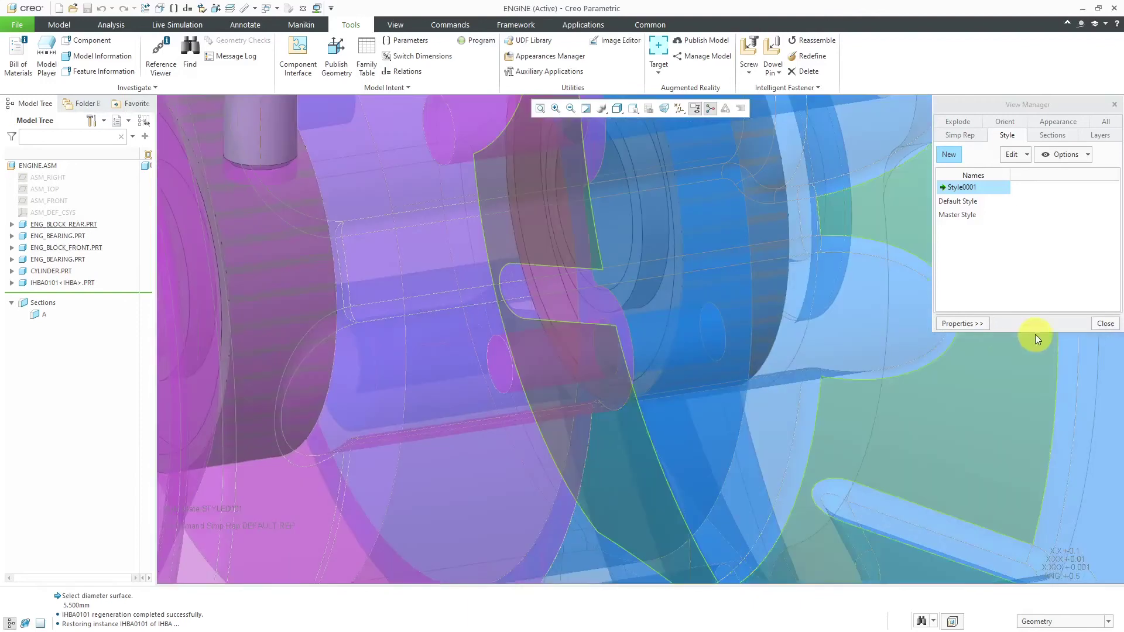
pyautogui.click(1105, 323)
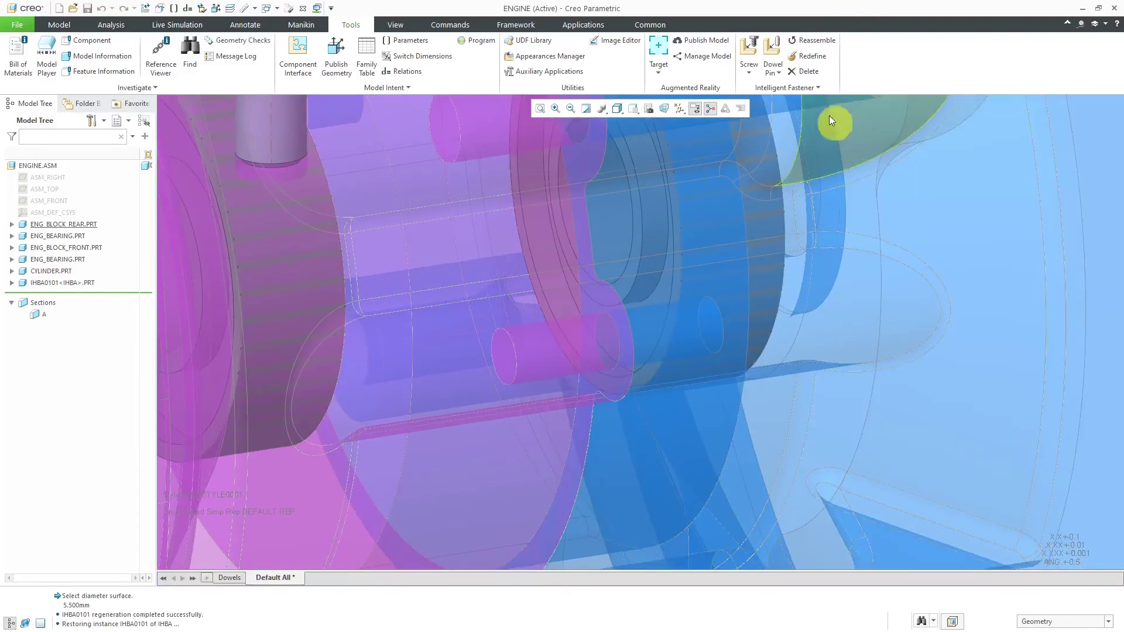
pyautogui.click(775, 59)
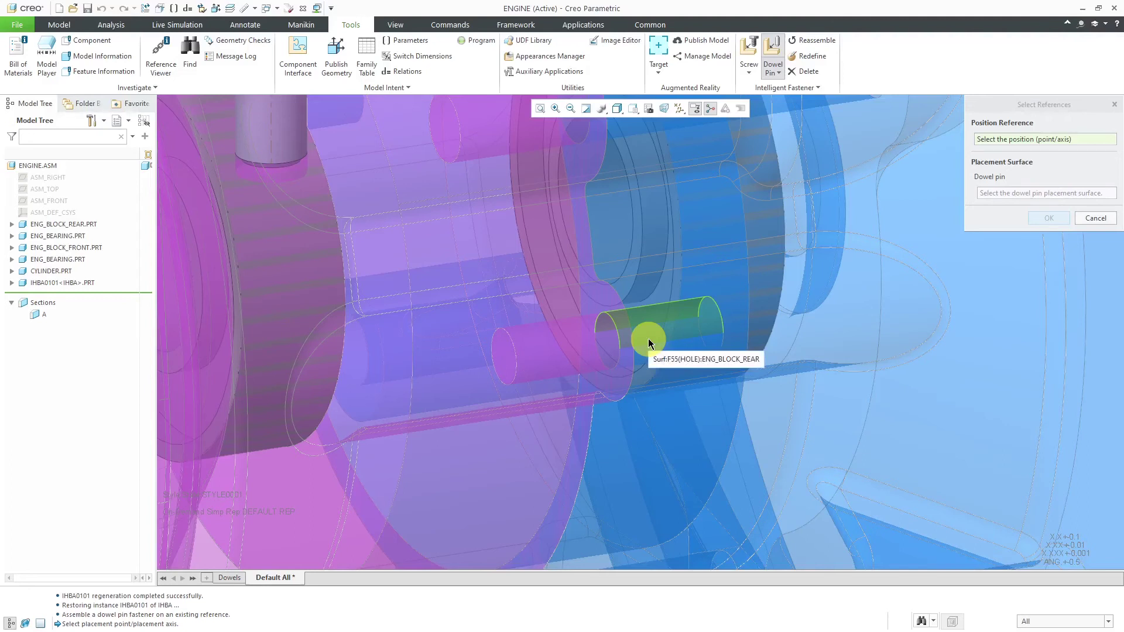
# Position the dowel pin on rear-block hole F55, seated on the rear block face.
pyautogui.click(649, 343)
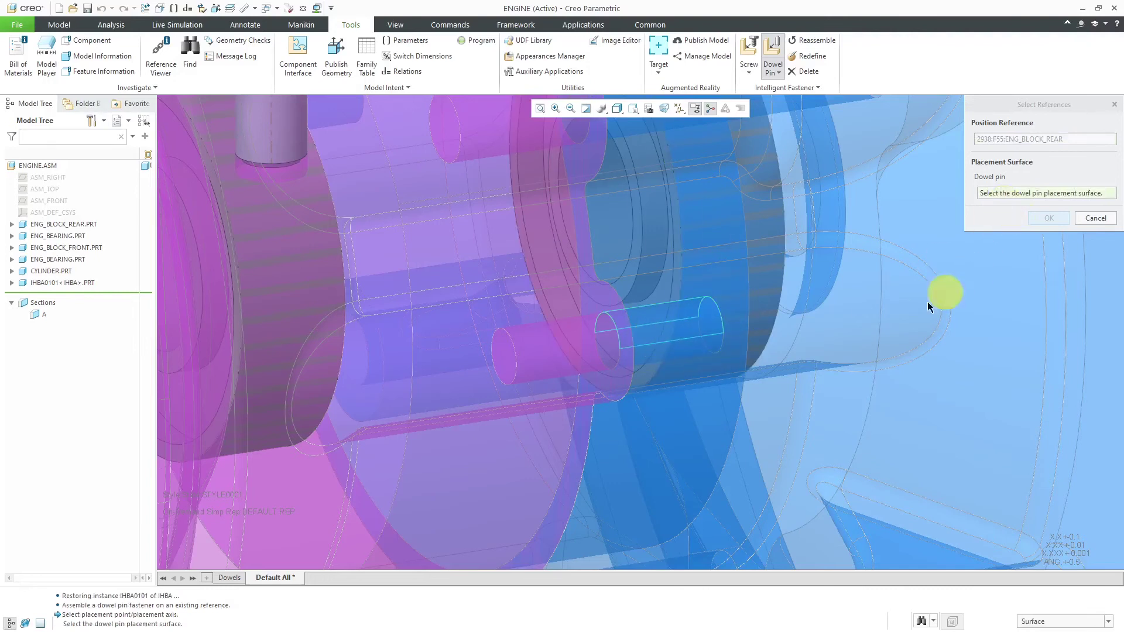
pyautogui.rightClick(621, 317)
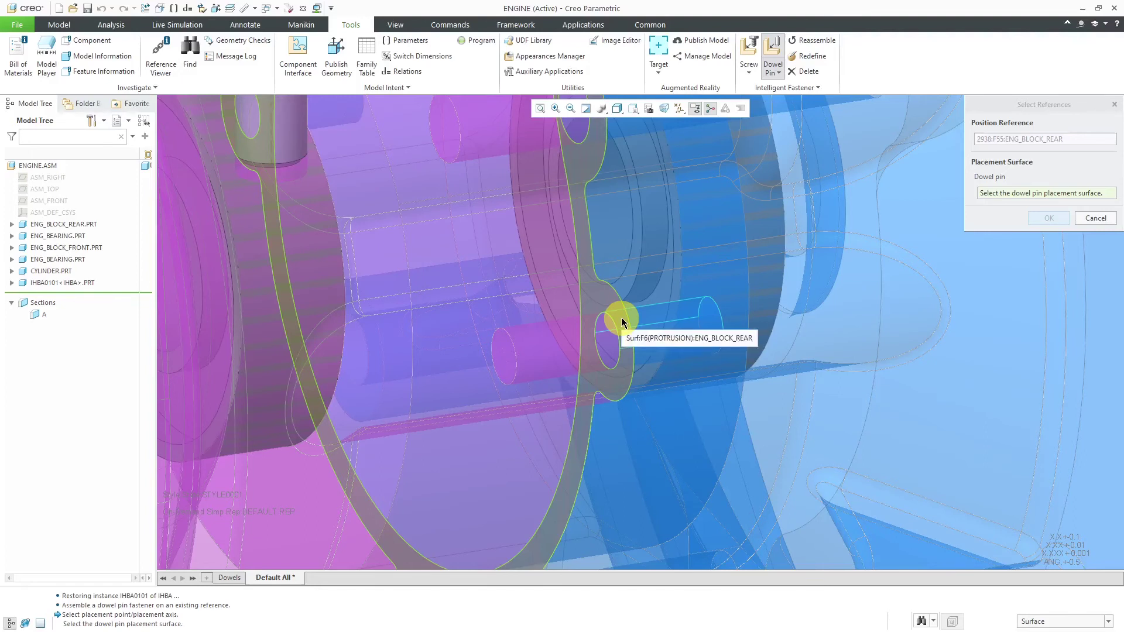
pyautogui.click(622, 321)
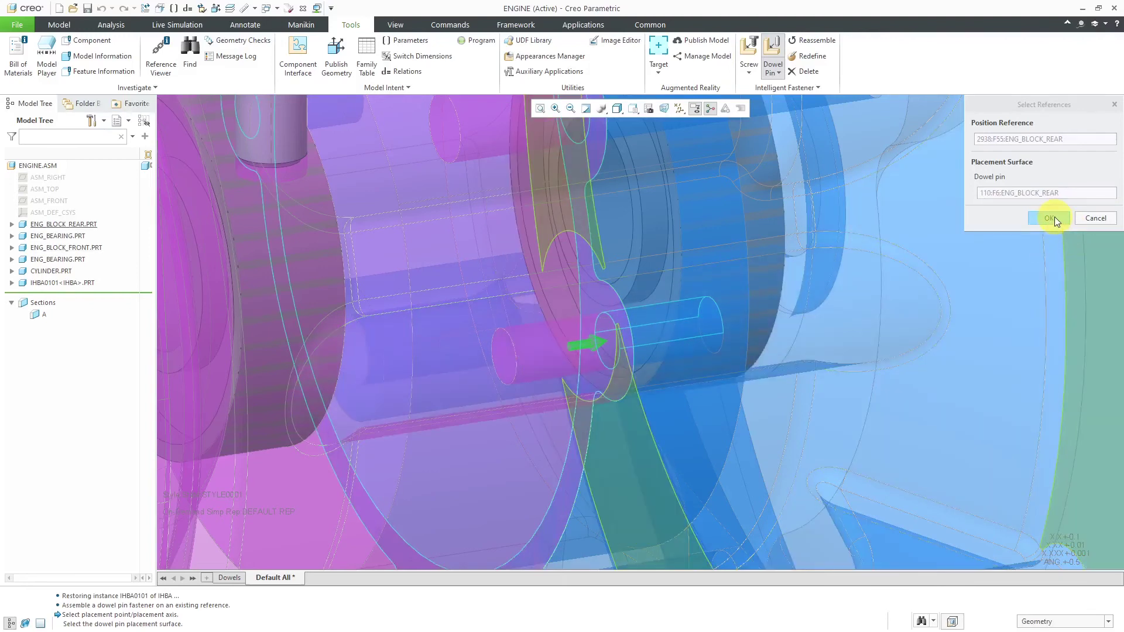
pyautogui.click(1051, 217)
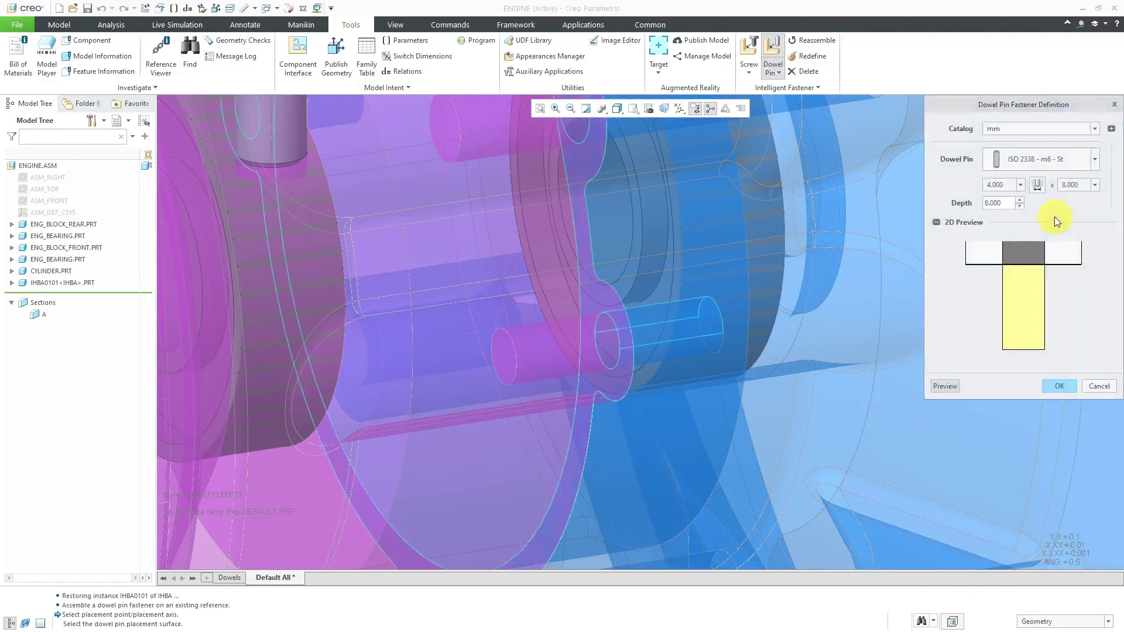
# Size the pin to the hole's 4 mm diameter with a 16 mm length.
pyautogui.click(1037, 185)
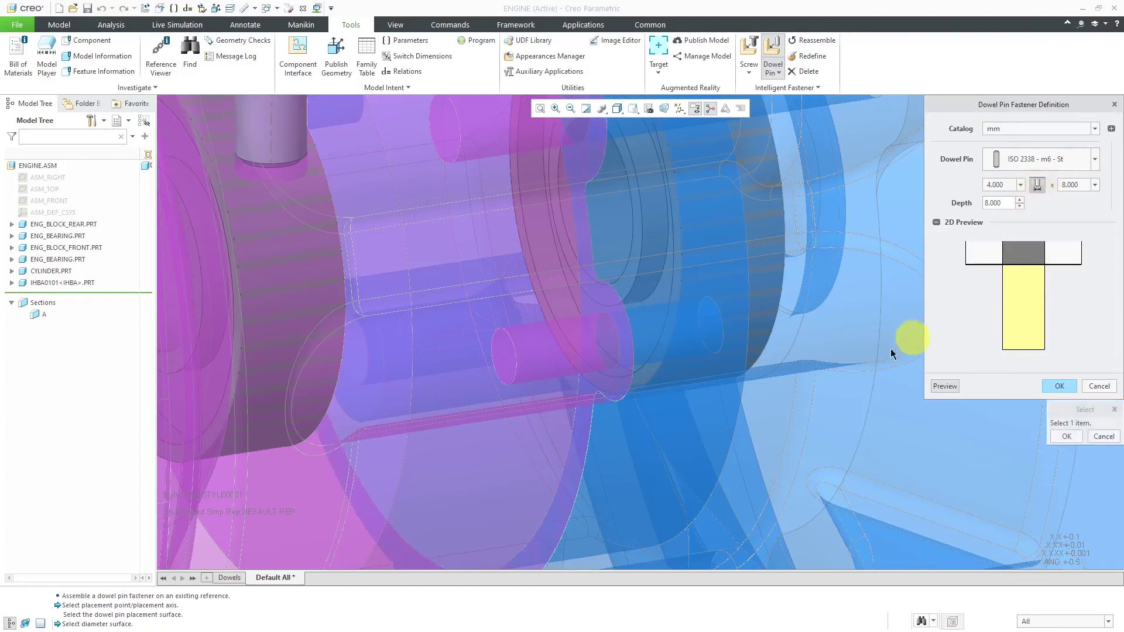
pyautogui.click(644, 343)
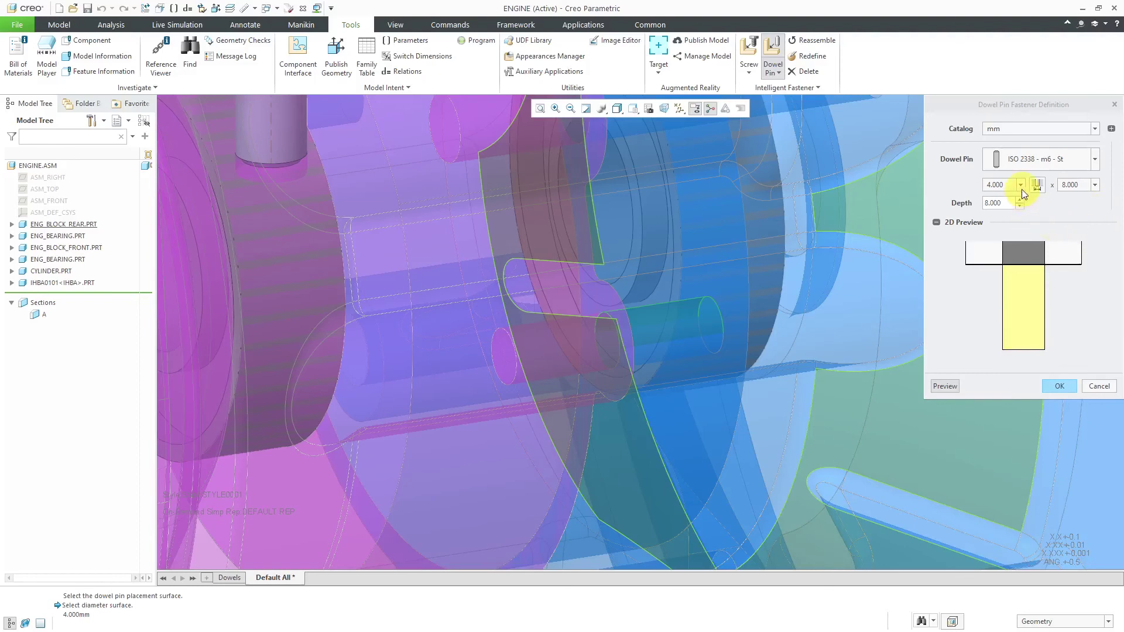
pyautogui.click(1094, 186)
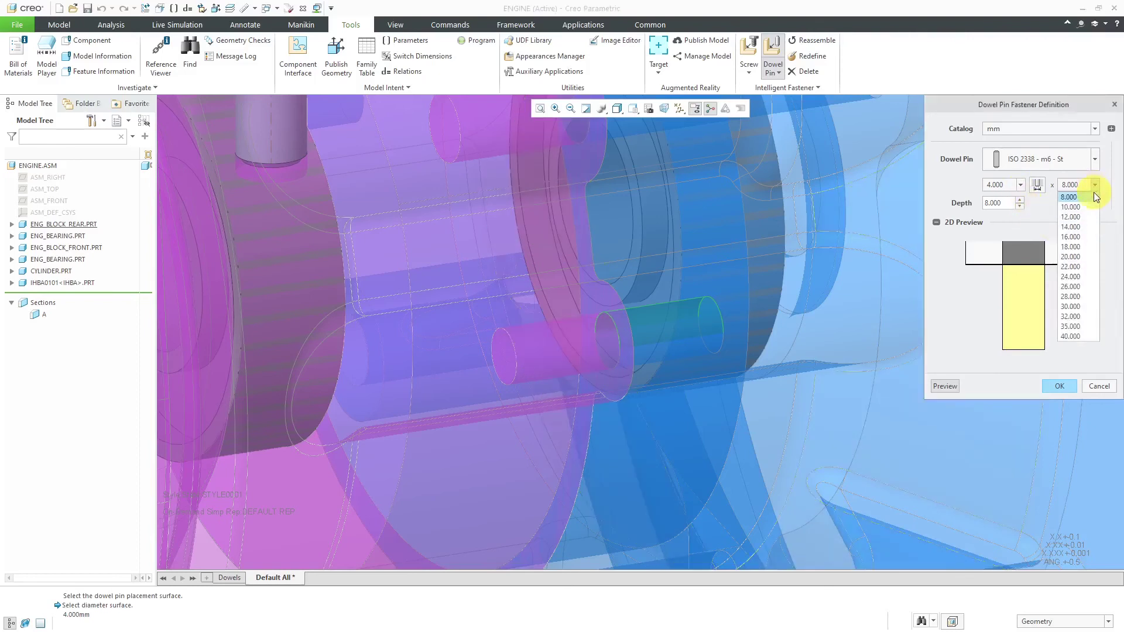
pyautogui.click(1087, 216)
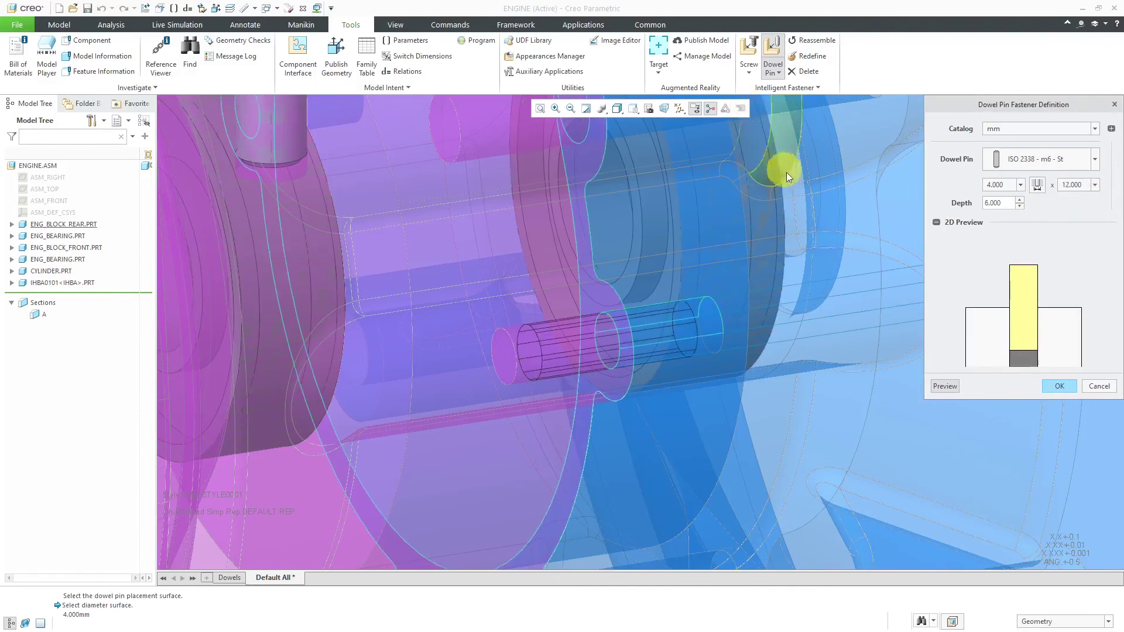
pyautogui.click(1094, 186)
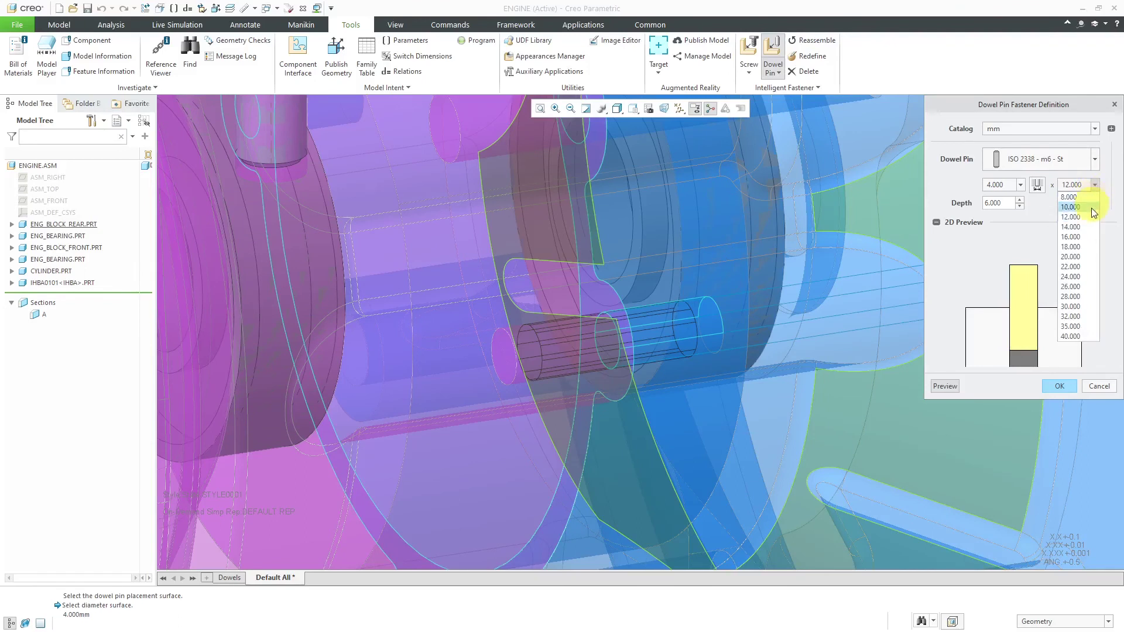
pyautogui.click(1070, 237)
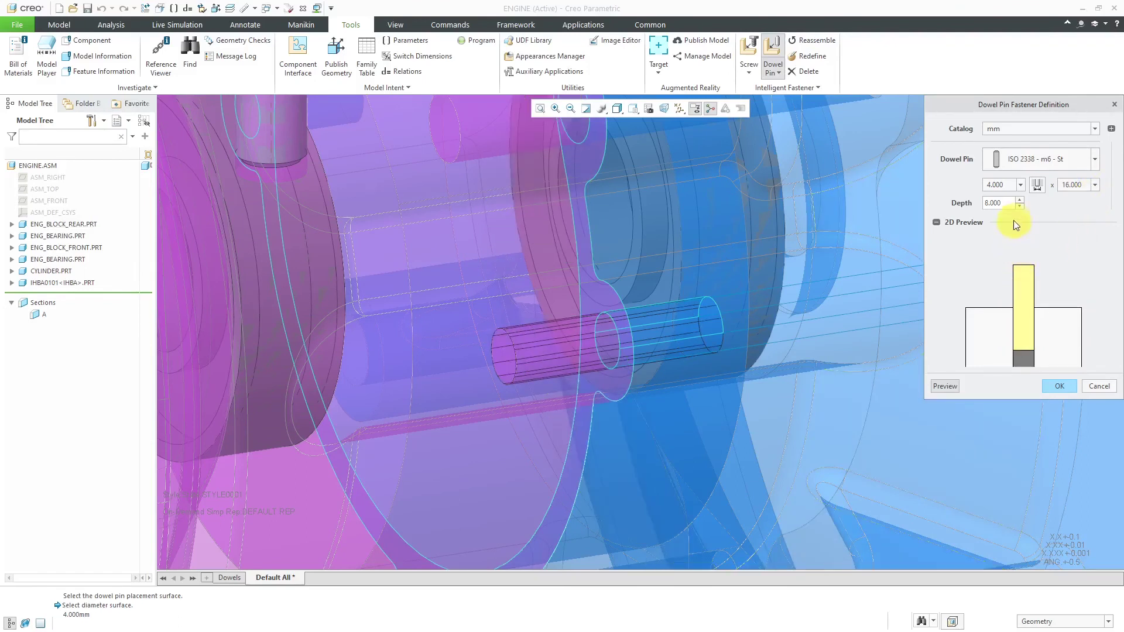
# Adjust the pin's insertion depth up and down, leaving it back at 8.
pyautogui.click(1020, 200)
pyautogui.click(1020, 201)
pyautogui.click(1020, 201)
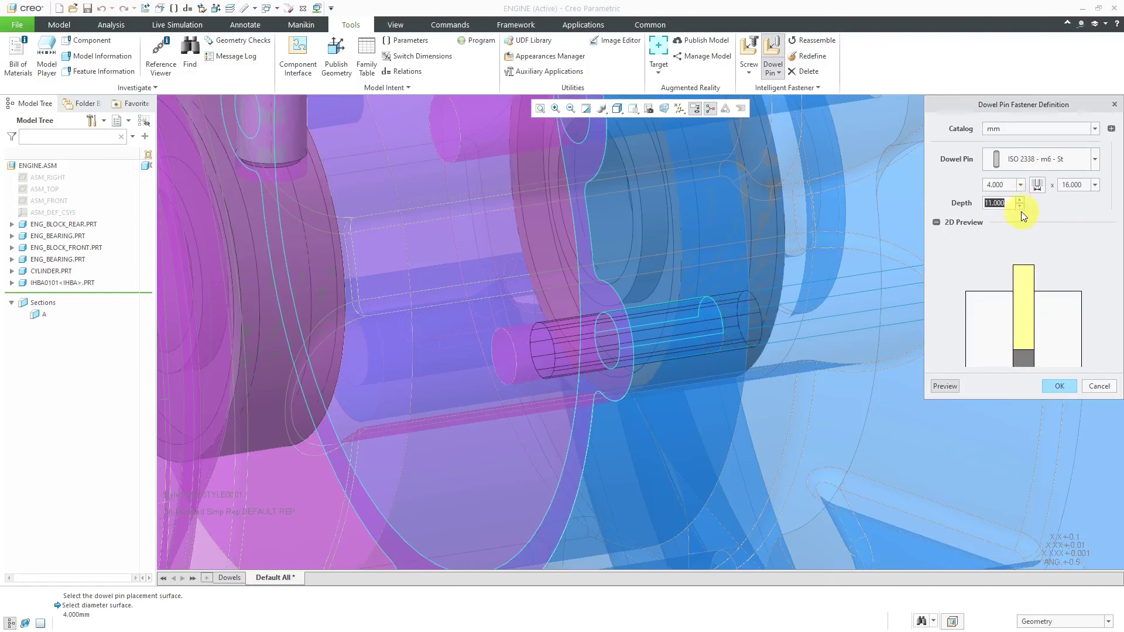
pyautogui.click(1020, 206)
pyautogui.click(1021, 205)
pyautogui.click(1021, 205)
pyautogui.click(1020, 205)
pyautogui.click(1020, 205)
pyautogui.click(1021, 205)
pyautogui.click(1020, 206)
pyautogui.click(1021, 205)
pyautogui.click(1020, 205)
pyautogui.click(1020, 205)
pyautogui.click(1020, 205)
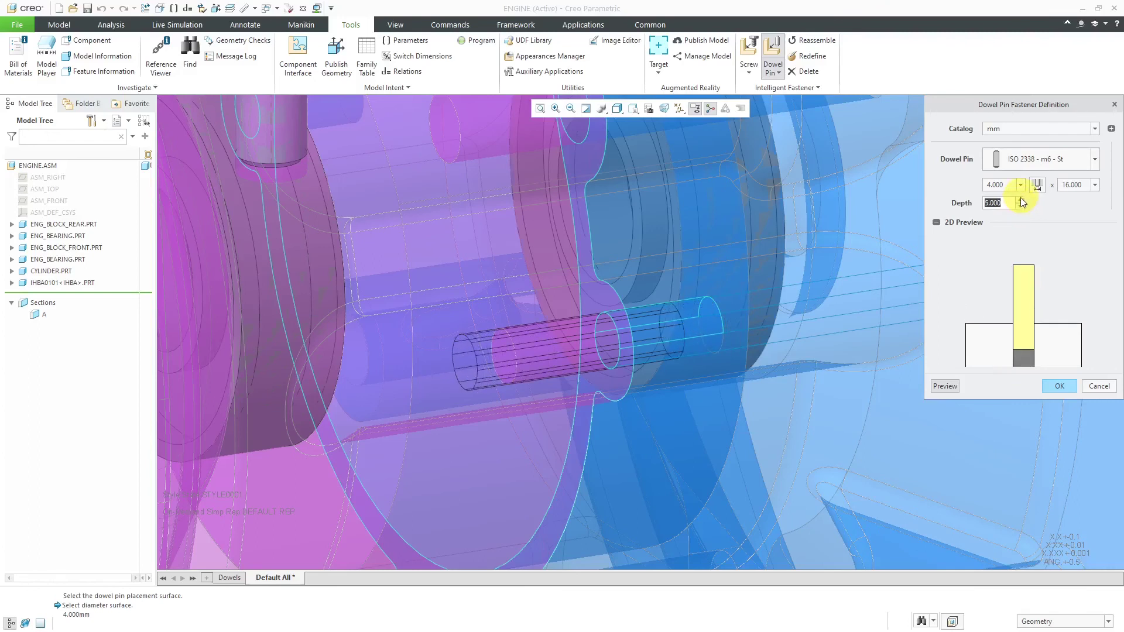
pyautogui.click(1020, 200)
pyautogui.click(1020, 199)
pyautogui.click(1021, 200)
pyautogui.click(1020, 200)
pyautogui.click(1020, 200)
pyautogui.click(1020, 200)
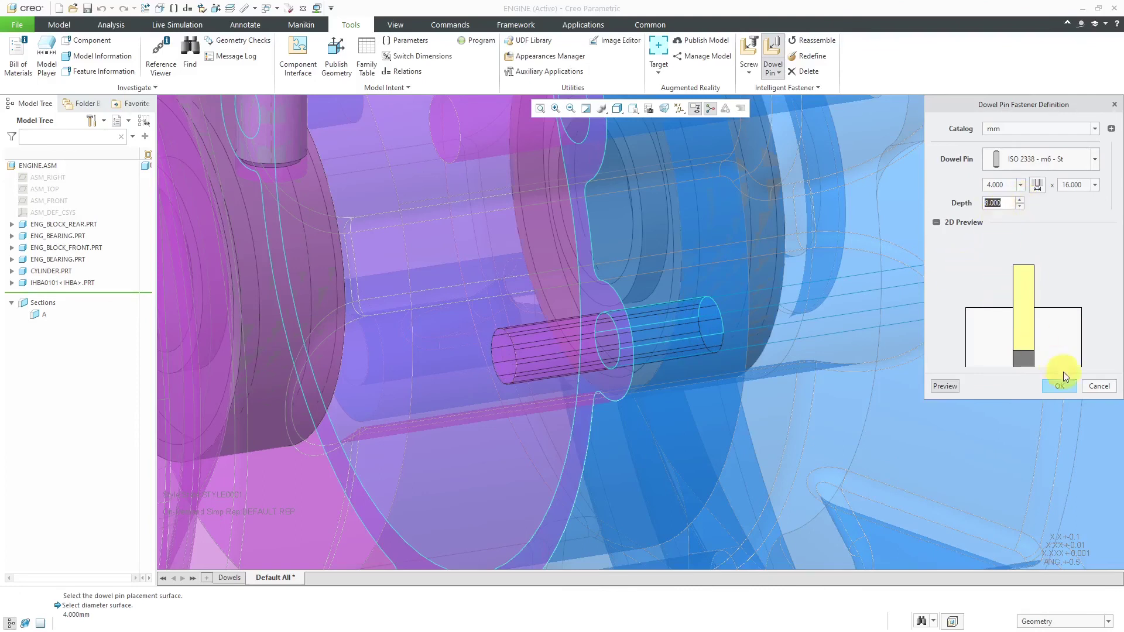
# Place the ISO2338-4M6X16-ST pin, zoom out, and switch to the exploded Dowels view.
pyautogui.click(1060, 386)
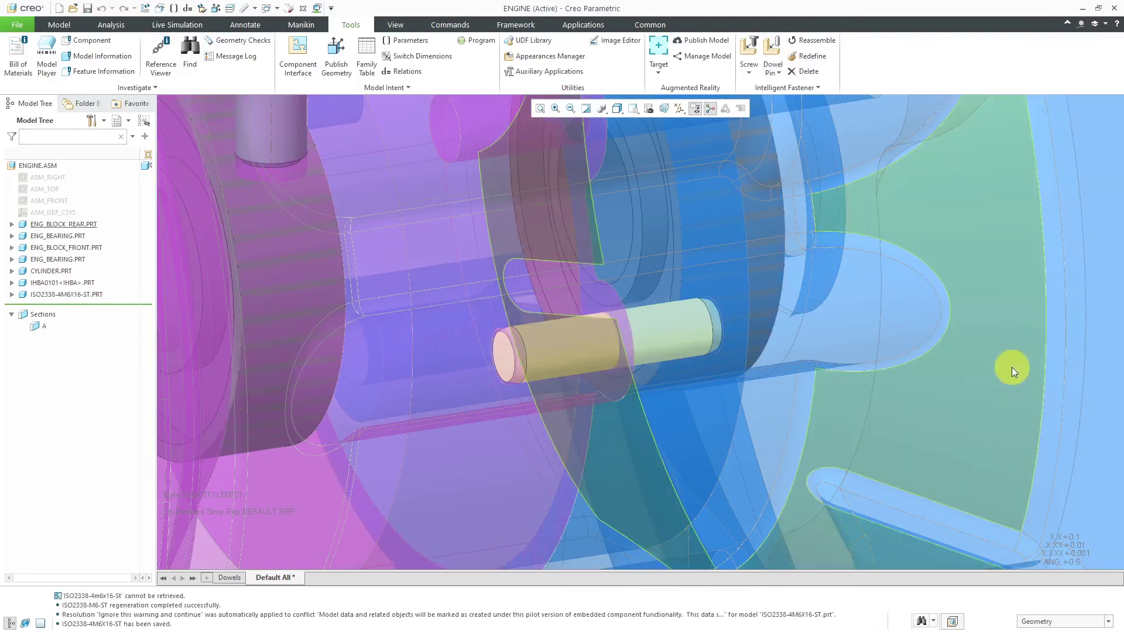
pyautogui.scroll(-5, 793, 339)
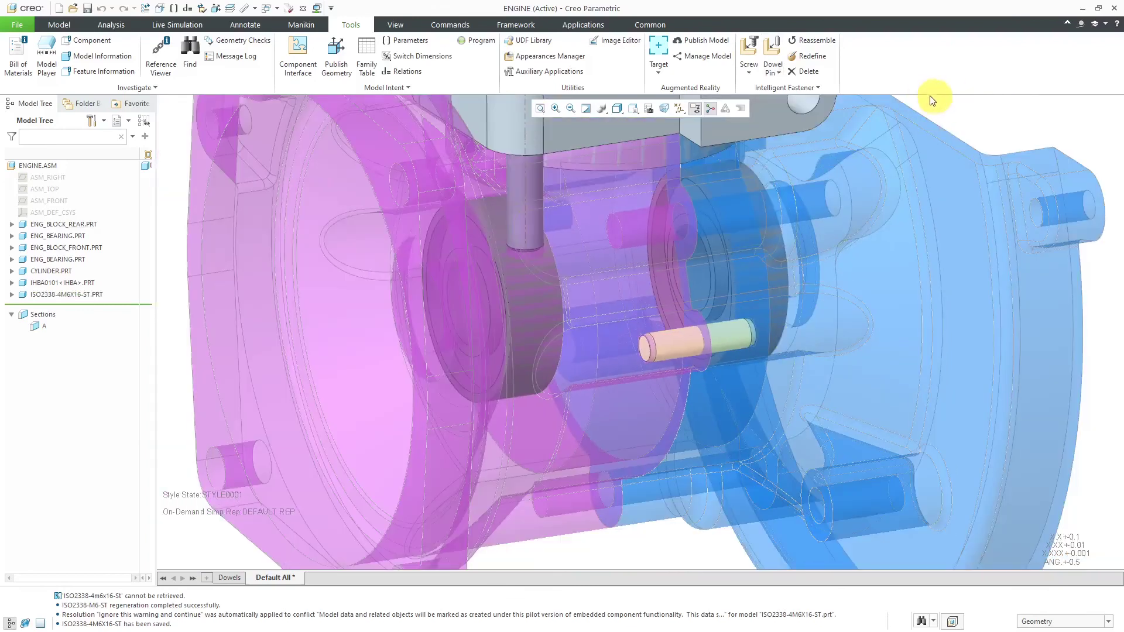
pyautogui.click(650, 109)
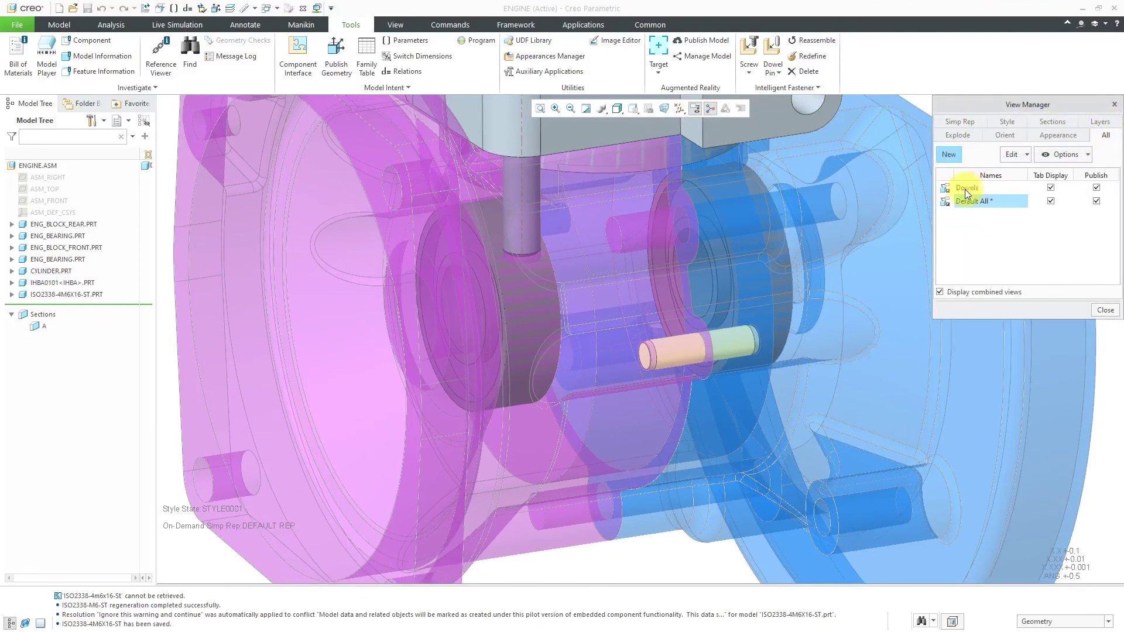
pyautogui.doubleClick(968, 187)
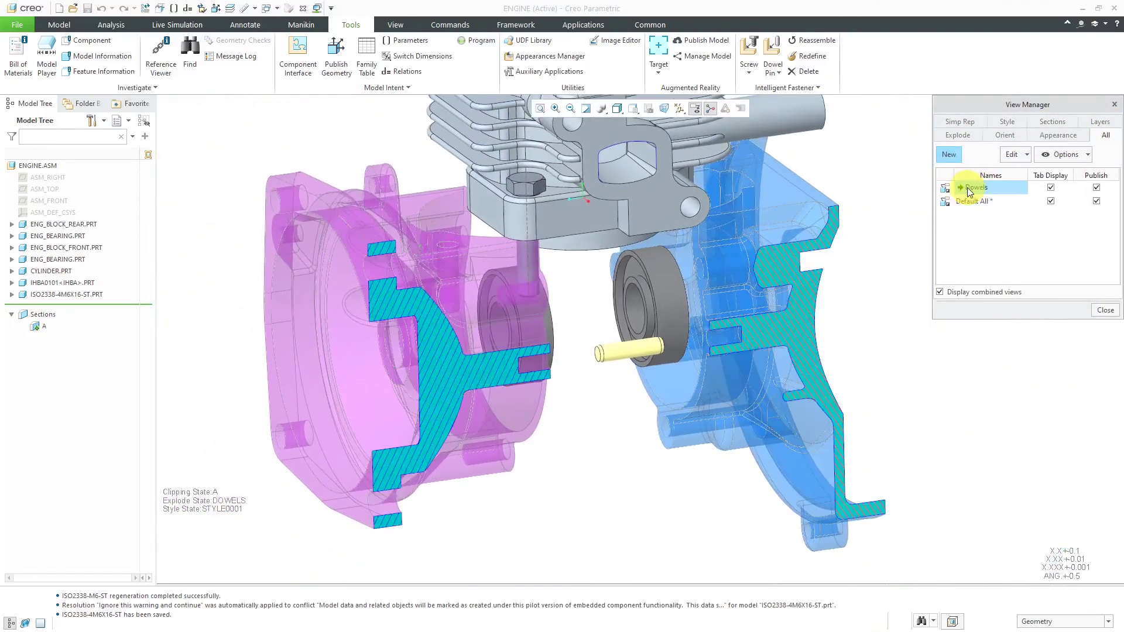